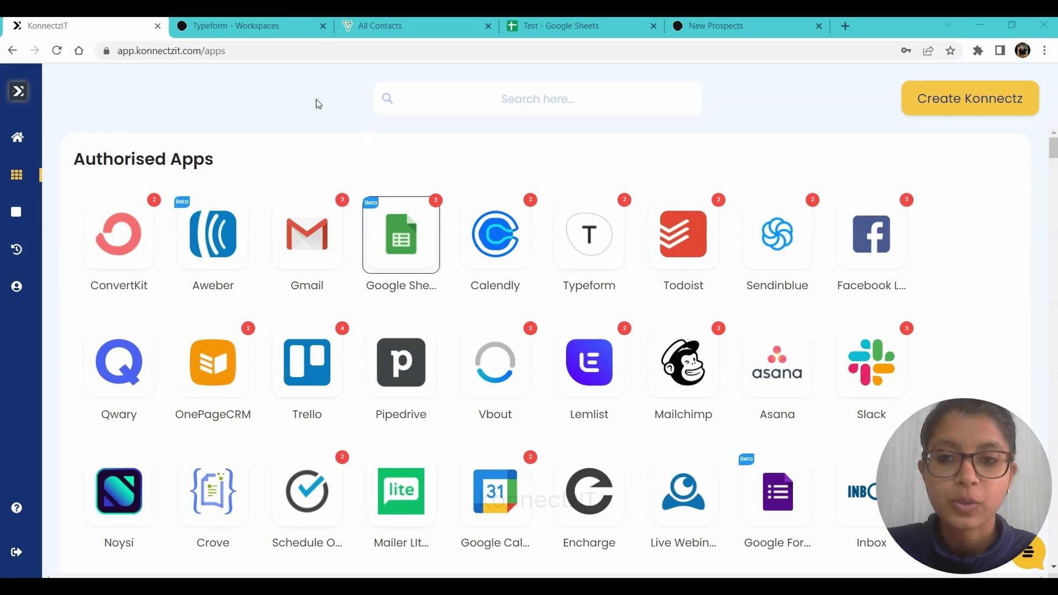
# Bring up the Typeform 'New Registration' workspace holding the 'New Prospects' form.
pyautogui.click(255, 22)
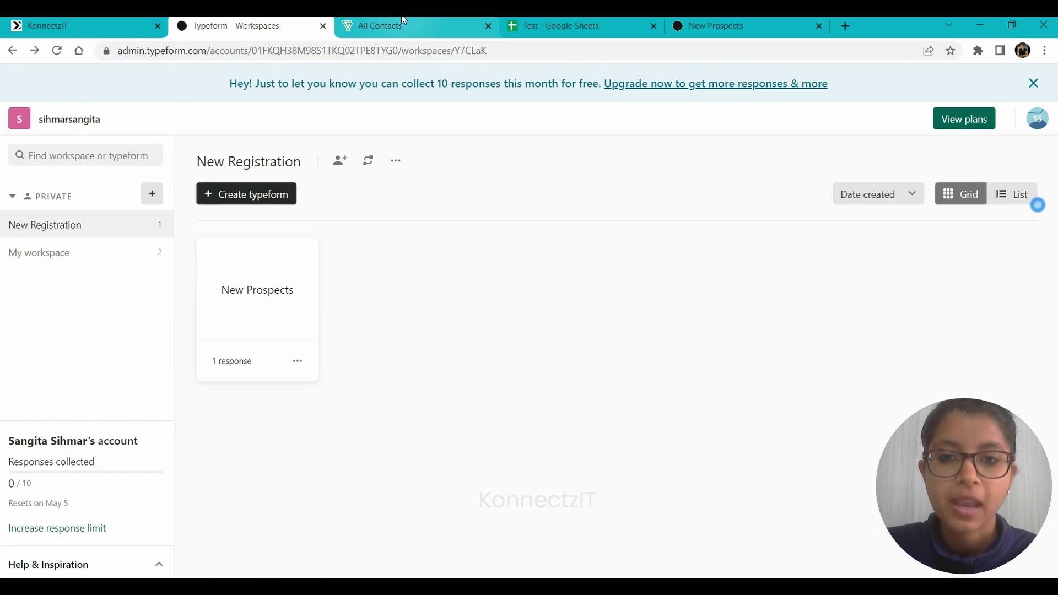
# Review Bigin, the Test spreadsheet's single row and the Typeform workspace, then show Bigin's All Contacts.
pyautogui.click(358, 23)
pyautogui.click(528, 21)
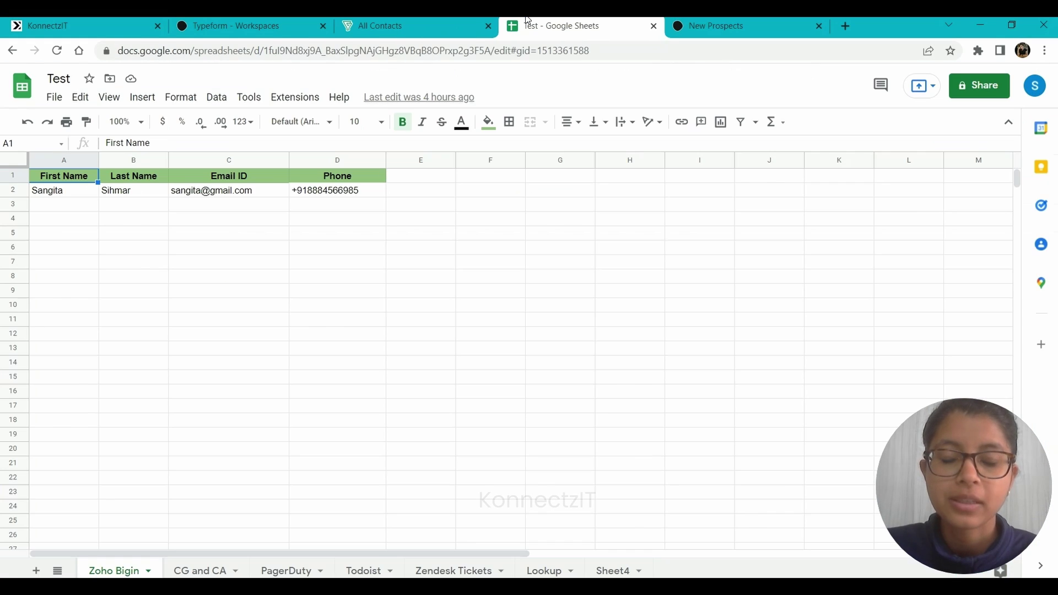
pyautogui.click(253, 22)
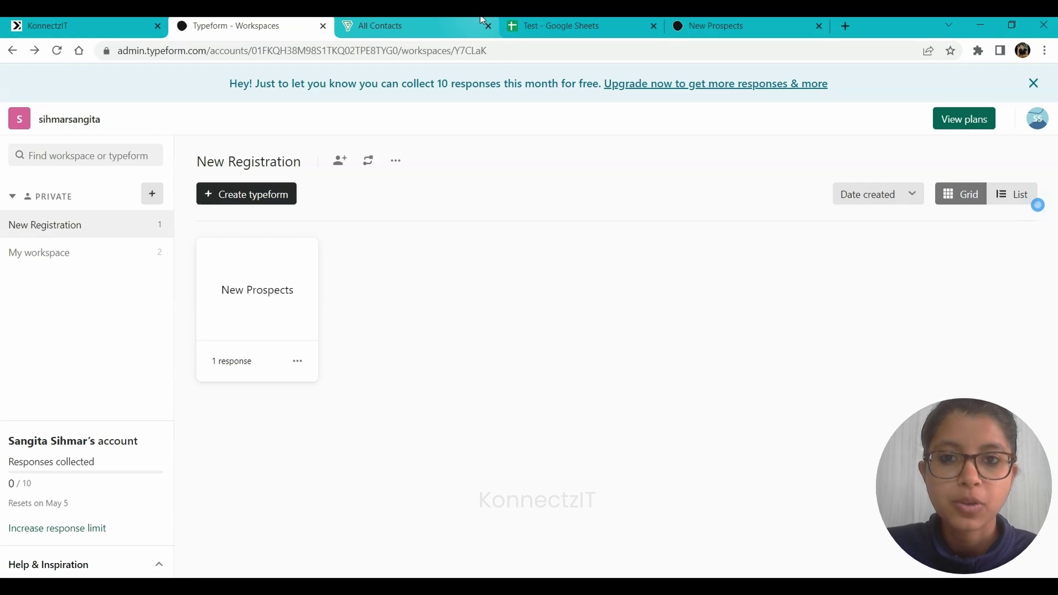
pyautogui.click(425, 21)
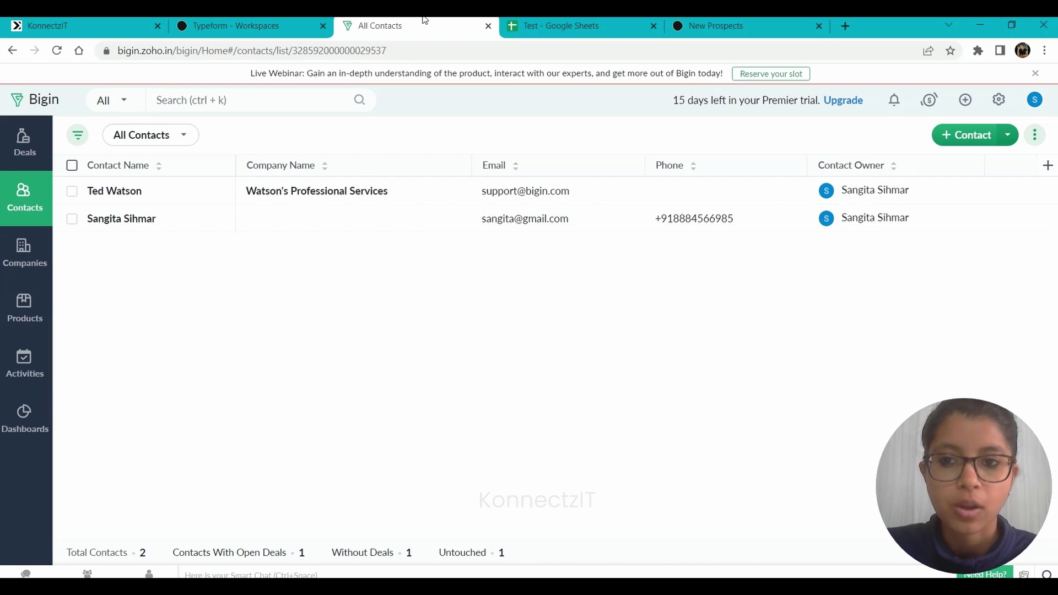
# Recheck the Test spreadsheet, then go back to KonnectzIT's Authorised Apps page.
pyautogui.click(555, 20)
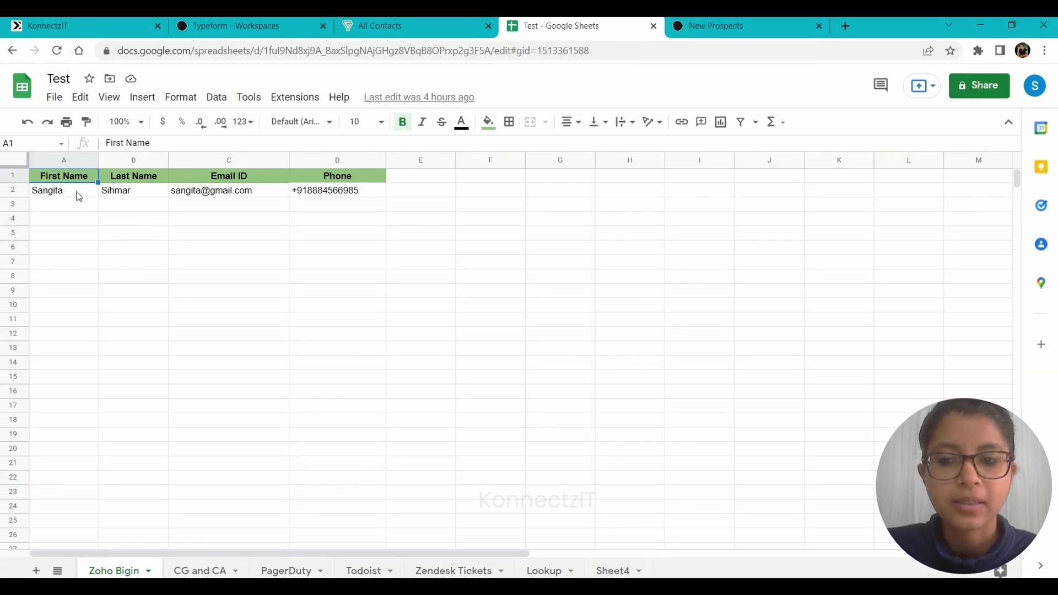
pyautogui.click(116, 20)
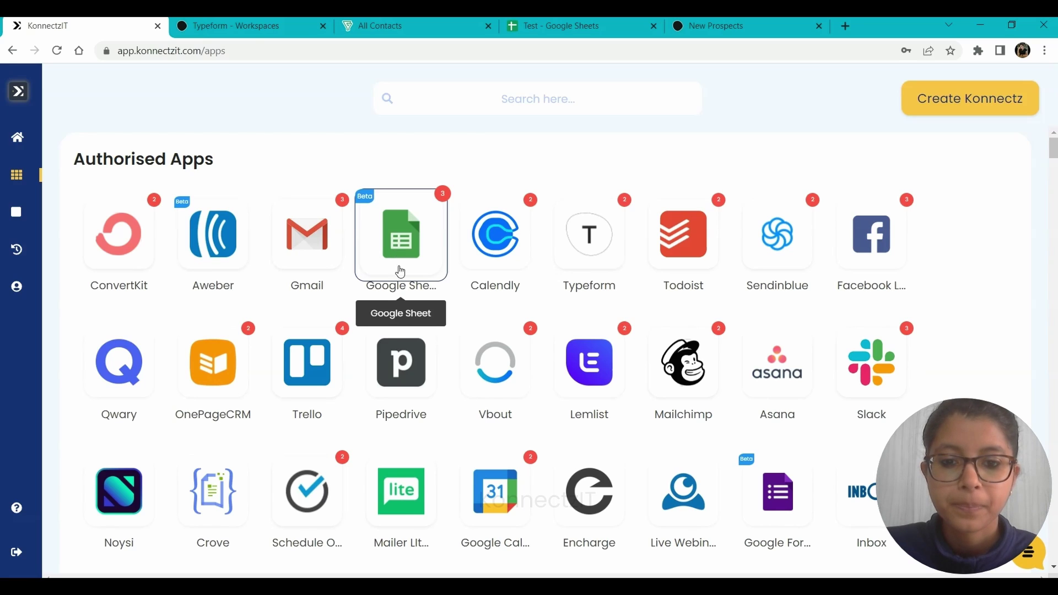
# Add a second Google account to the Google Sheets connections and grant KonnectzIT access.
pyautogui.click(388, 201)
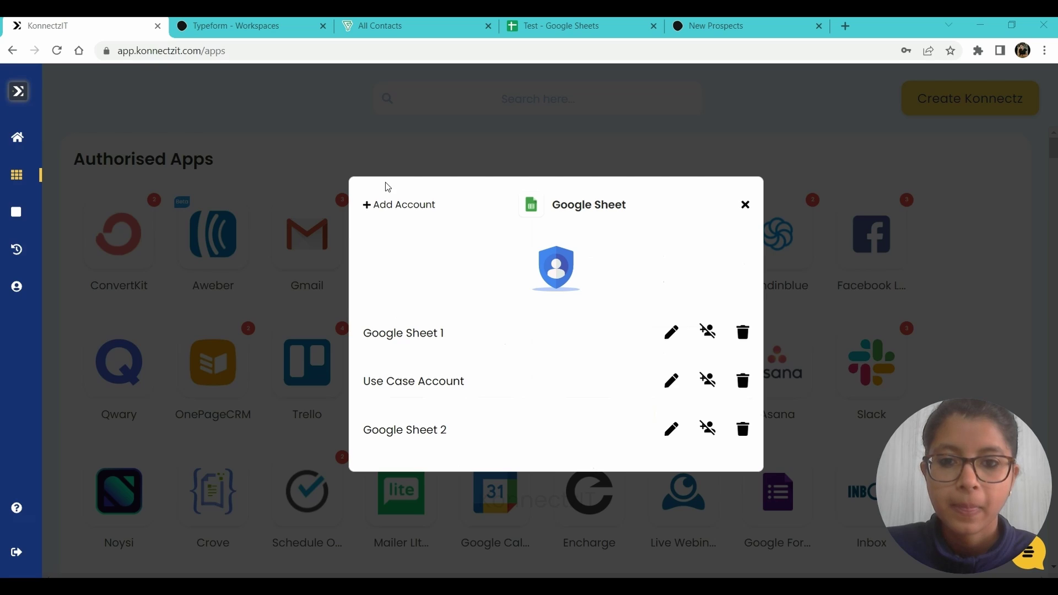
pyautogui.click(392, 210)
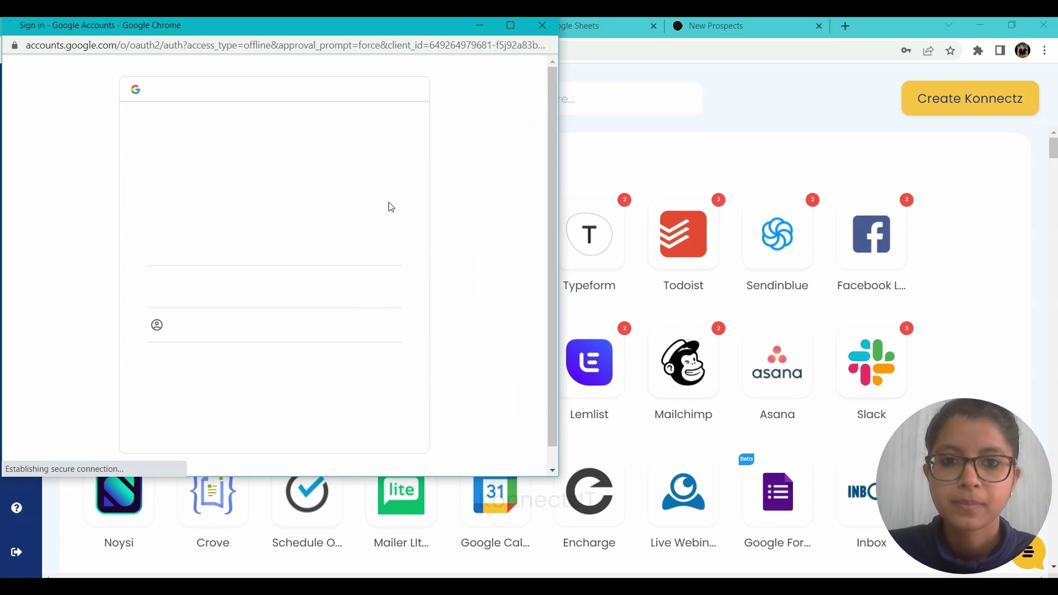
pyautogui.click(205, 284)
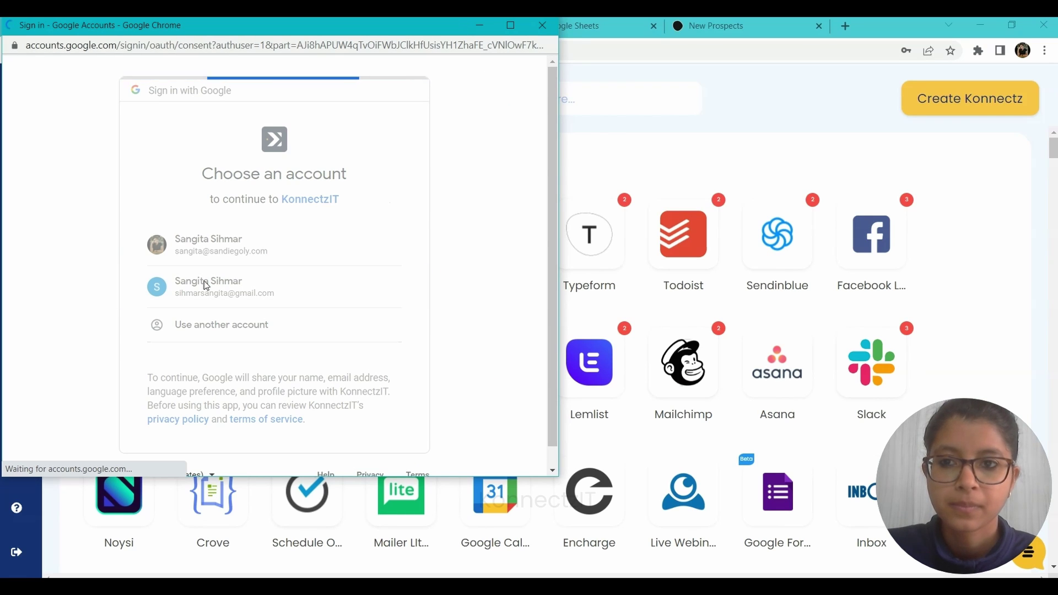
pyautogui.scroll(-2, 206, 284)
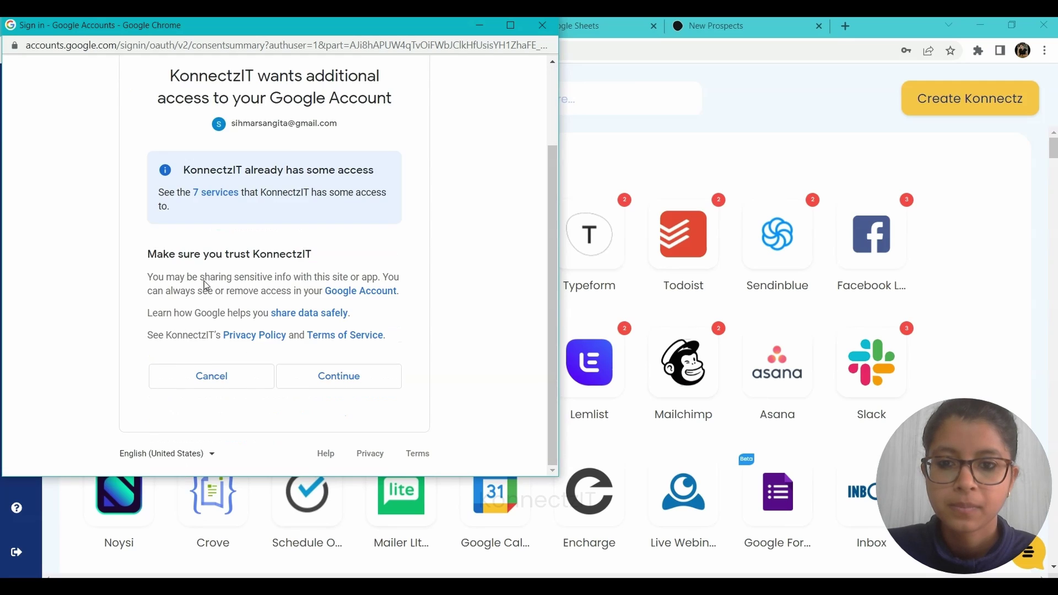
pyautogui.click(304, 382)
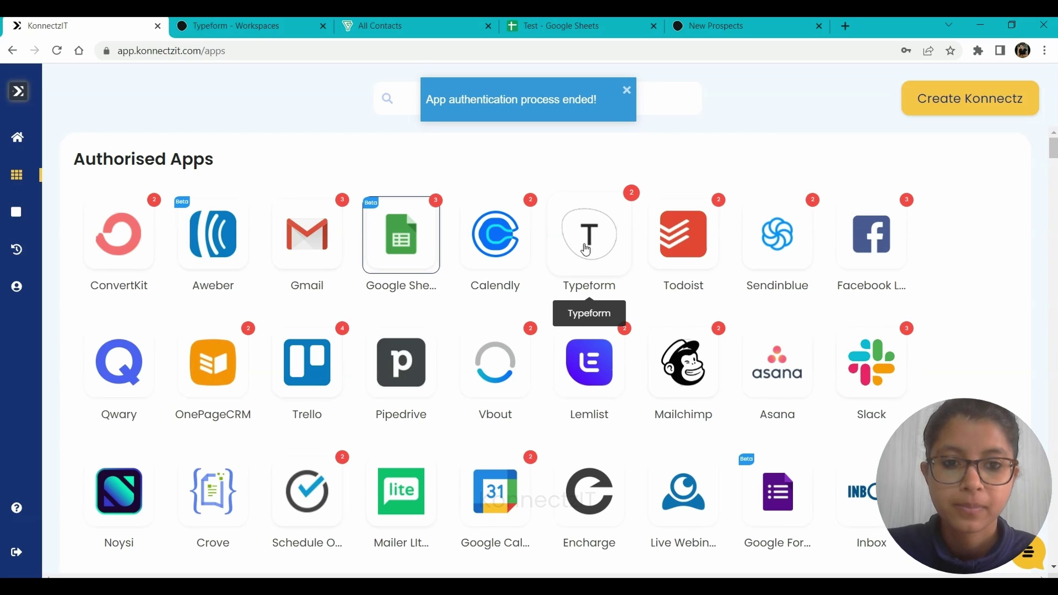
# Add a third Typeform account and accept KonnectzIT's requested Typeform permissions.
pyautogui.click(586, 249)
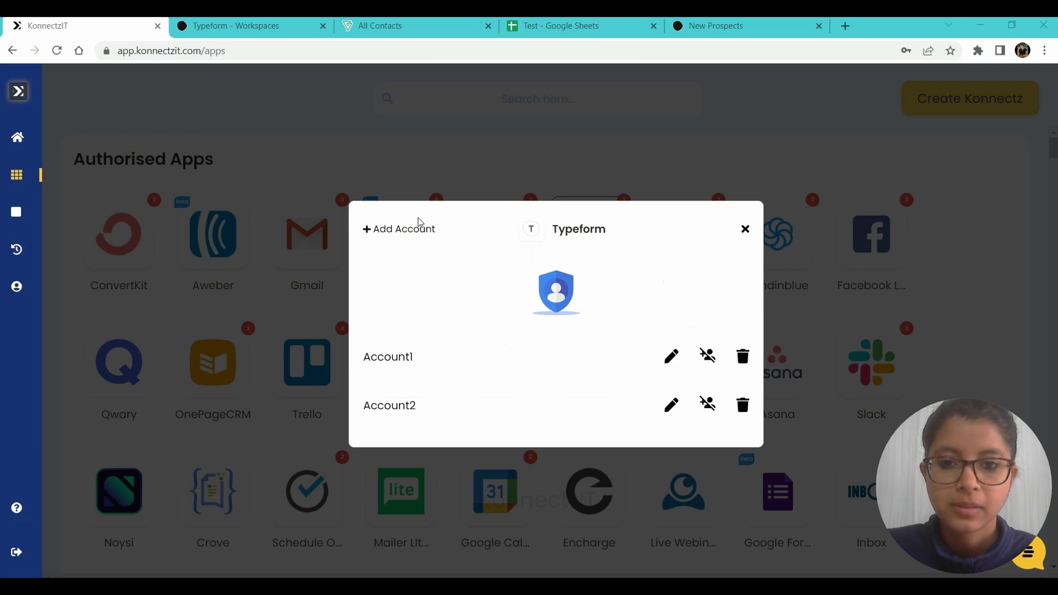
pyautogui.click(411, 232)
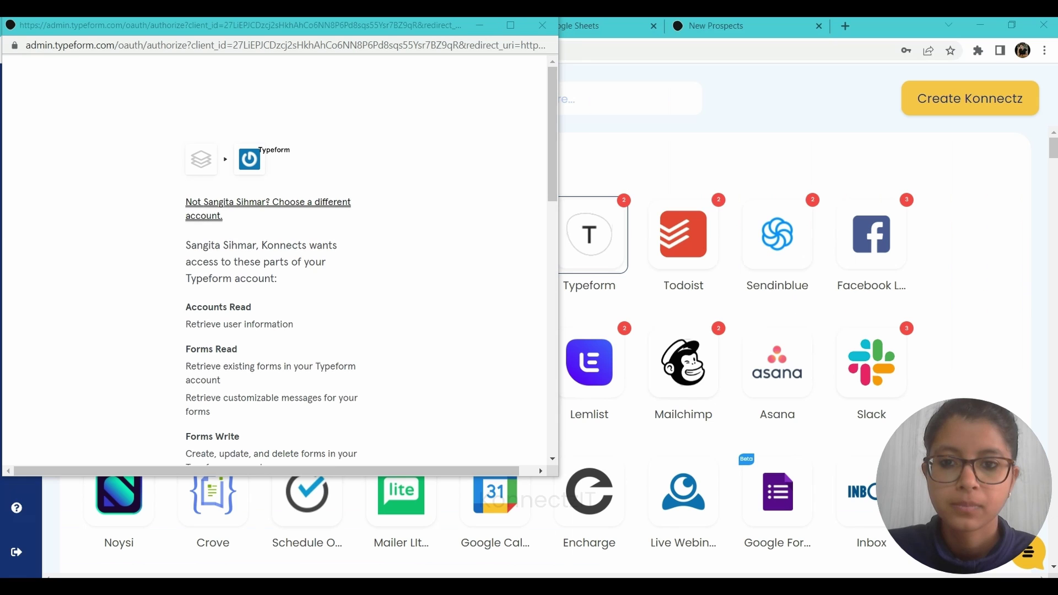
pyautogui.moveTo(551, 159); pyautogui.dragTo(548, 424)
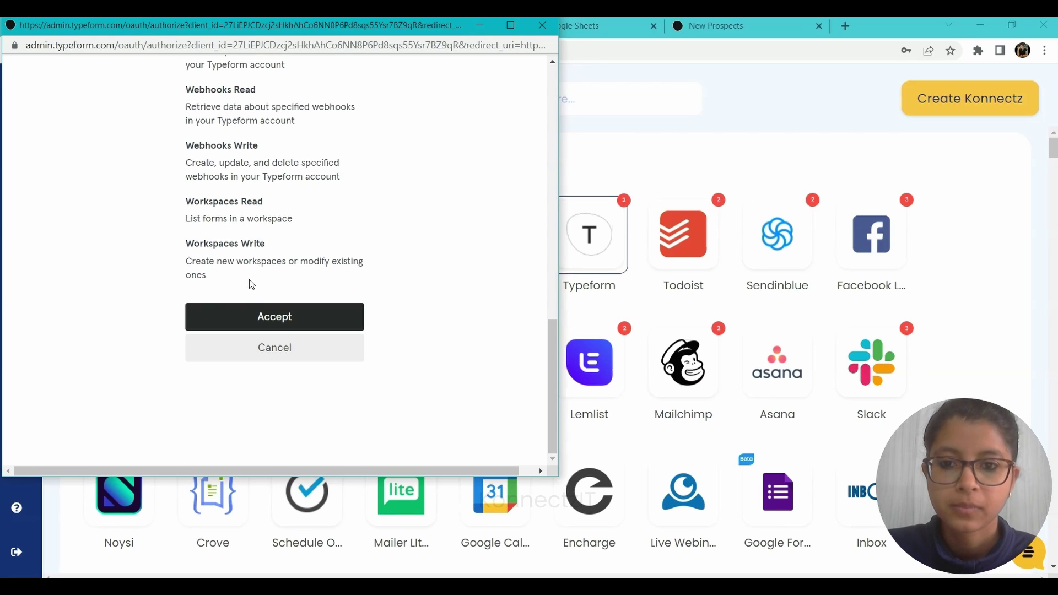
pyautogui.click(262, 326)
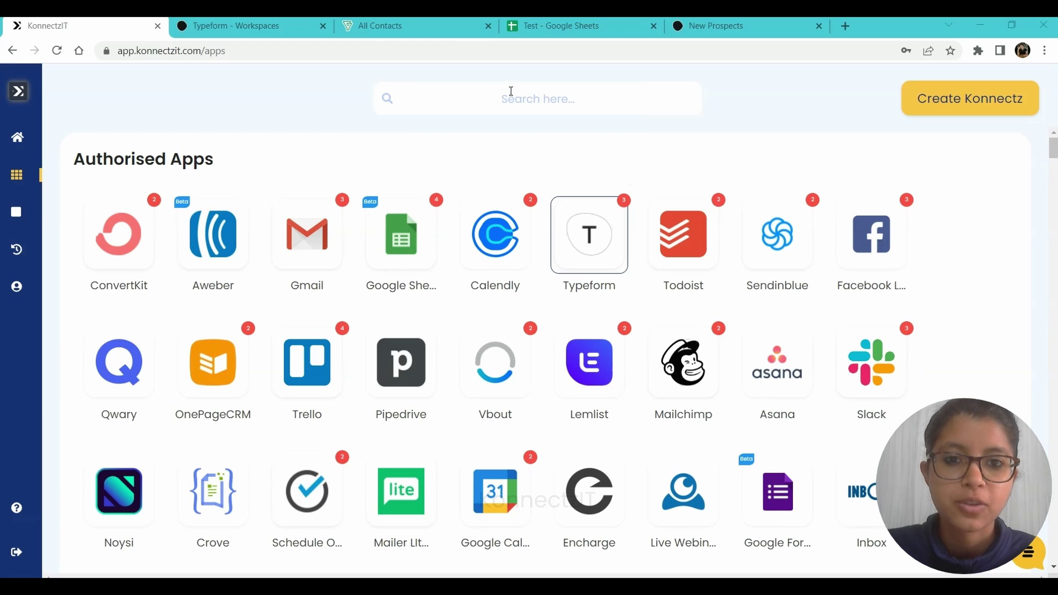
# Search for Zoho Bigin under Authorize Now and accept access to the Zoho account.
pyautogui.click(510, 91)
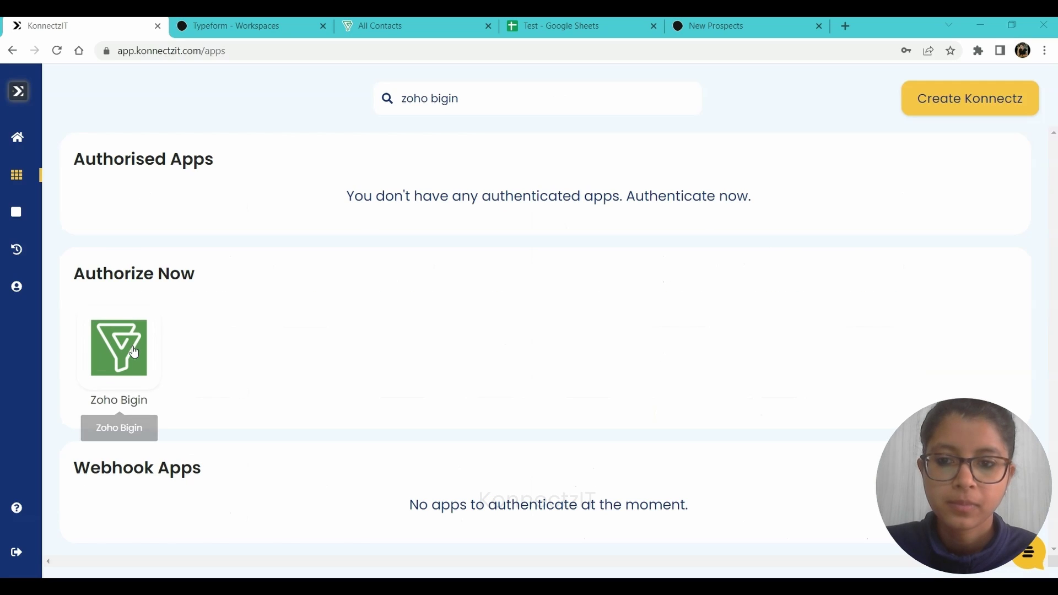
pyautogui.click(131, 350)
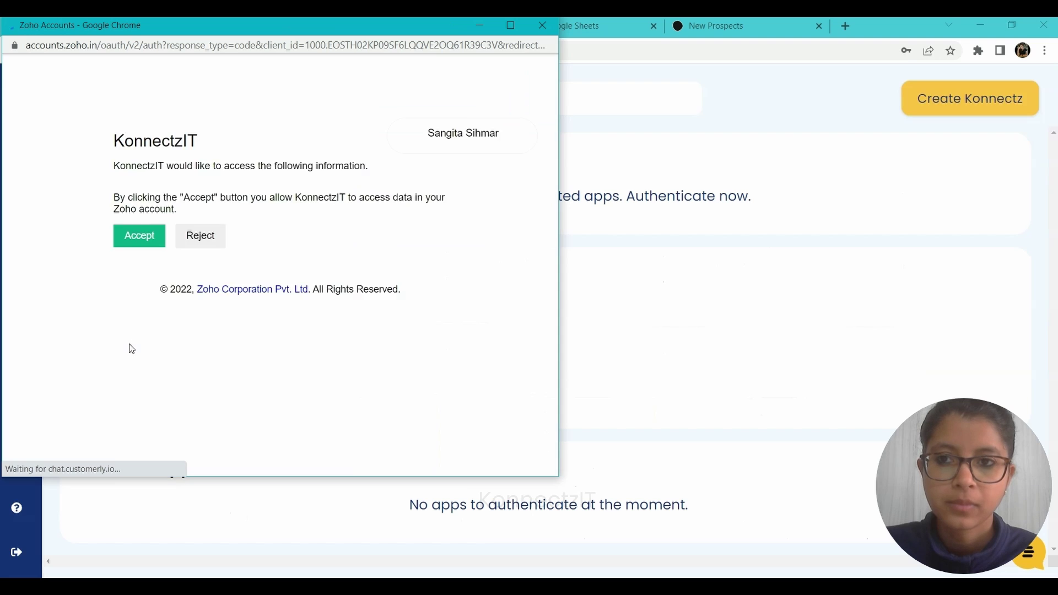
pyautogui.click(129, 393)
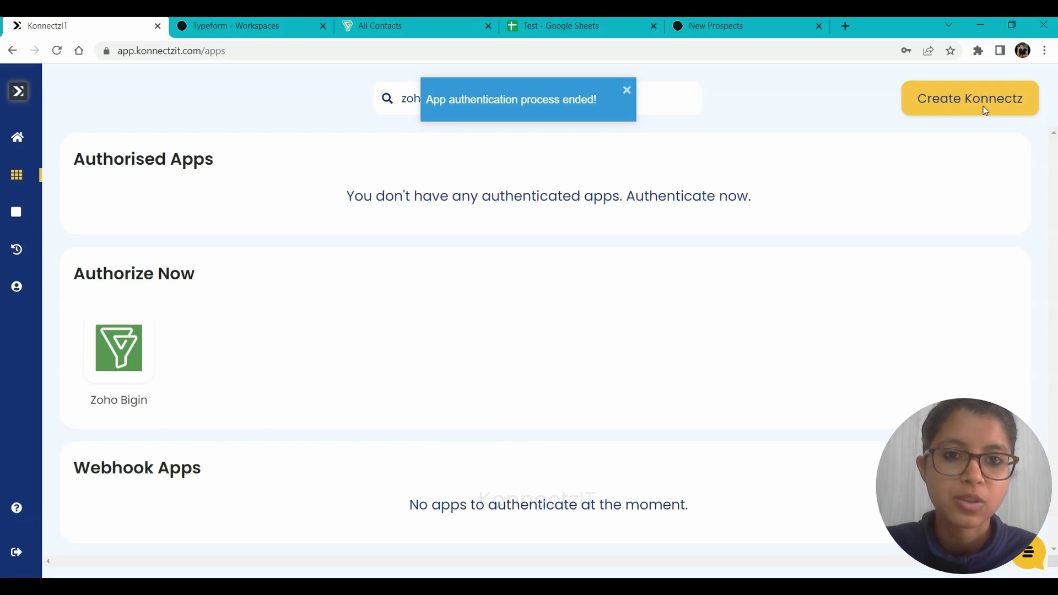
# Create a new Konnectz named 'Typeform - Zoho Bigin - Google Sheets'.
pyautogui.click(965, 105)
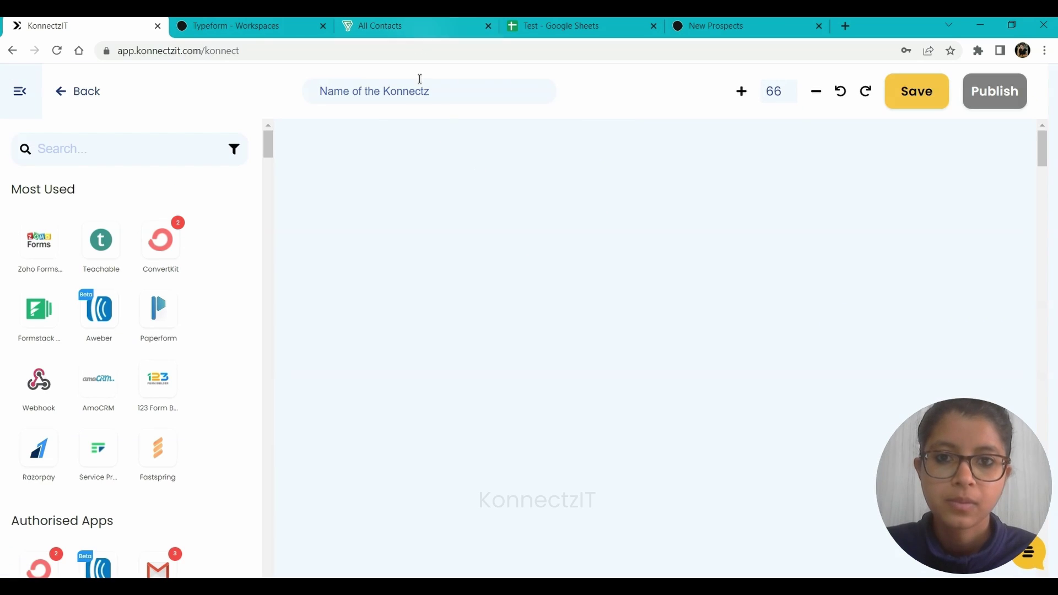
pyautogui.click(420, 84)
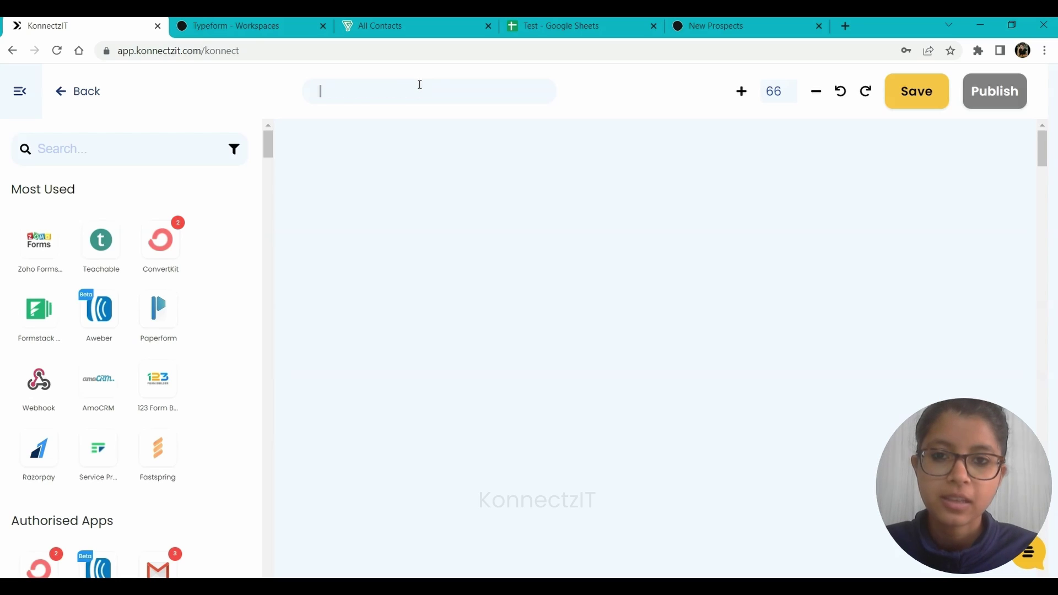
pyautogui.write('Ty')
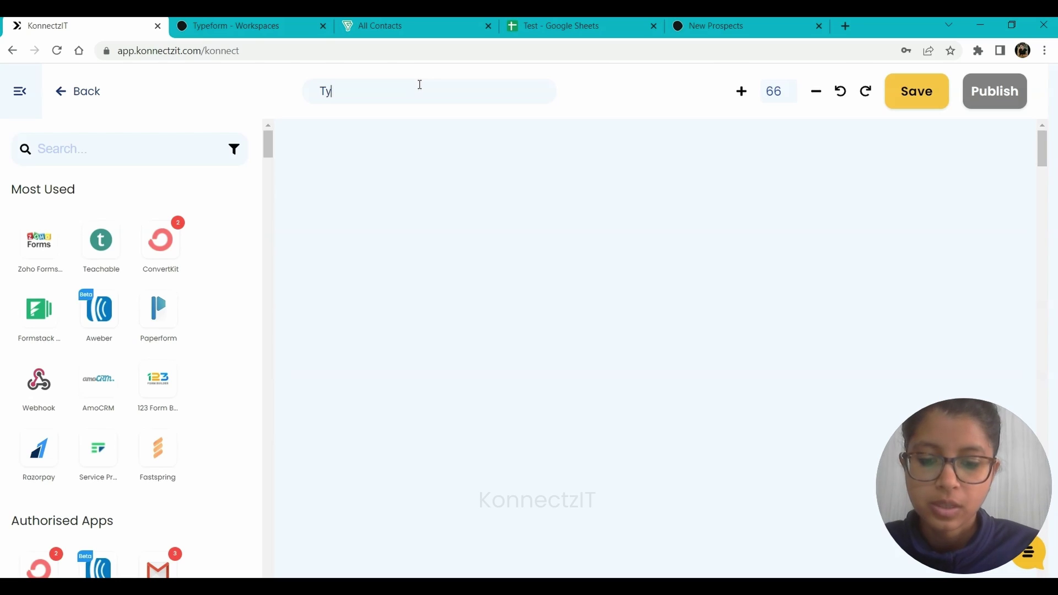
pyautogui.write('peform - ')
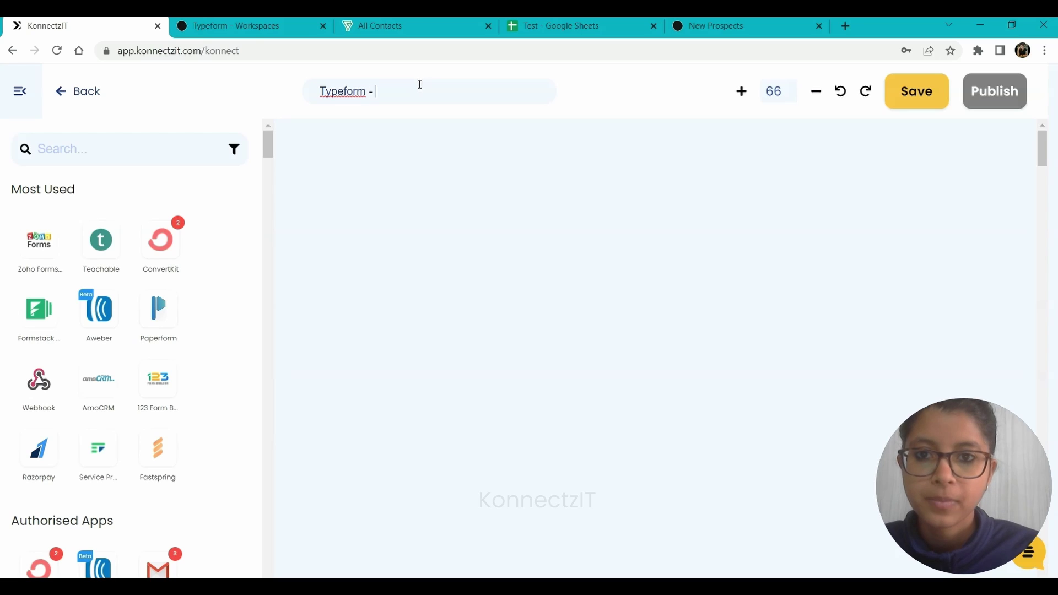
pyautogui.write('Zoho ')
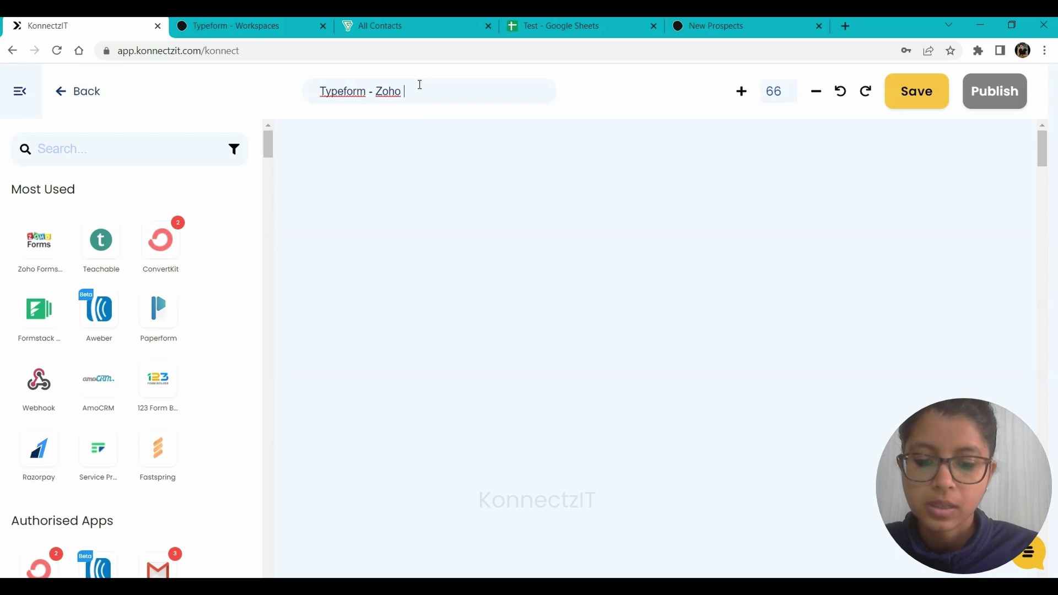
pyautogui.write('Bigin - Google S')
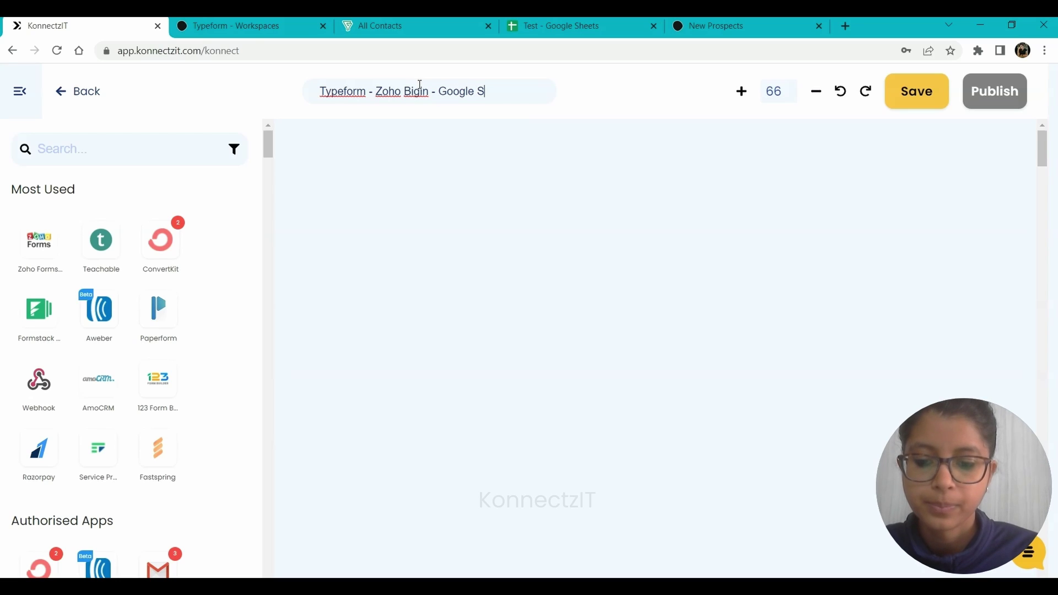
pyautogui.write('heets')
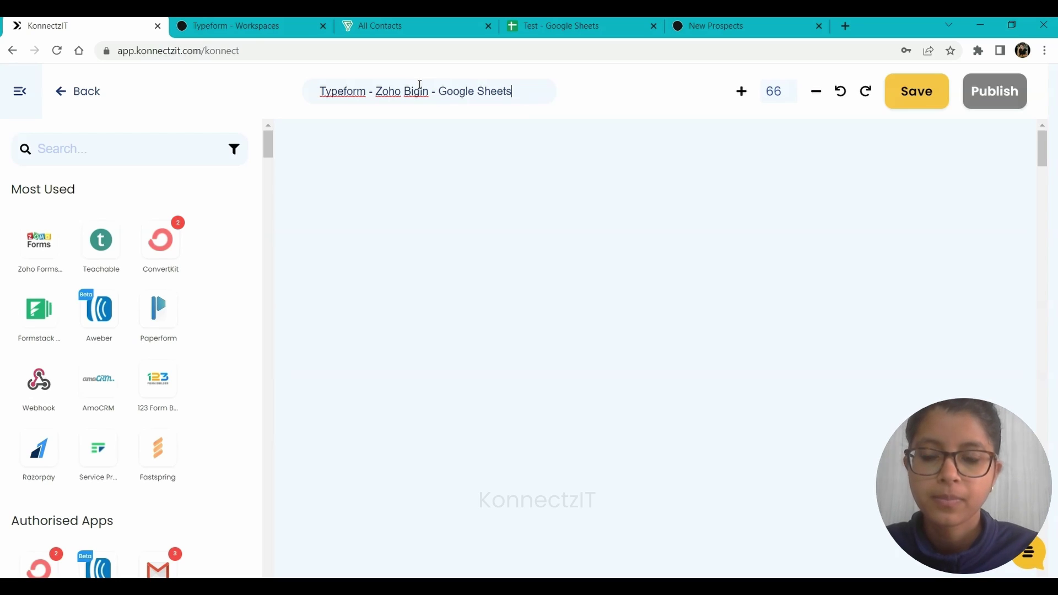
pyautogui.click(134, 144)
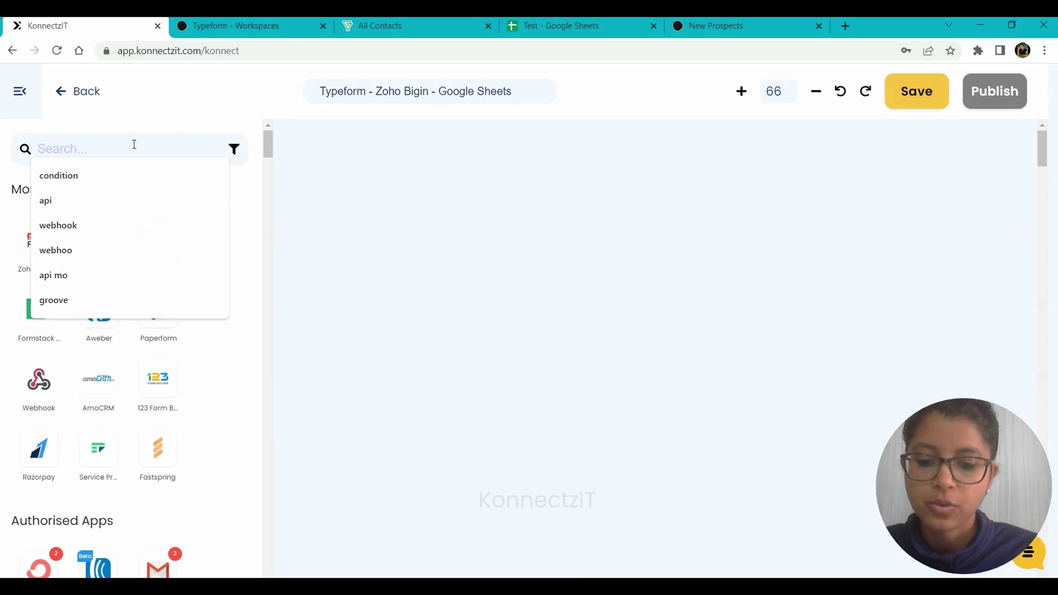
# Place a Typeform trigger on the canvas using Typeform Account #3 and the New Entry event.
pyautogui.write('Type')
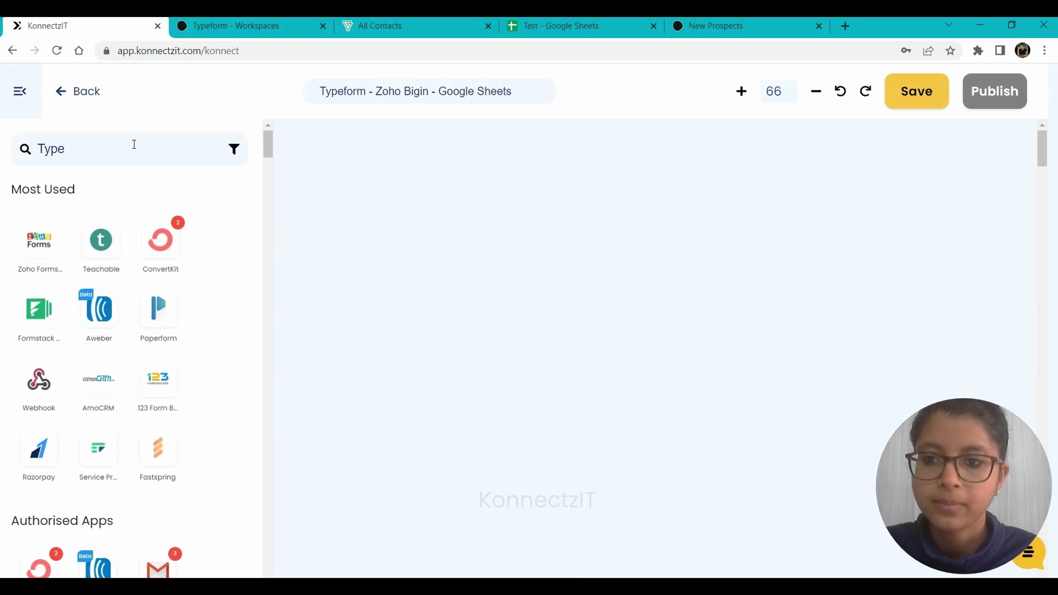
pyautogui.write('f')
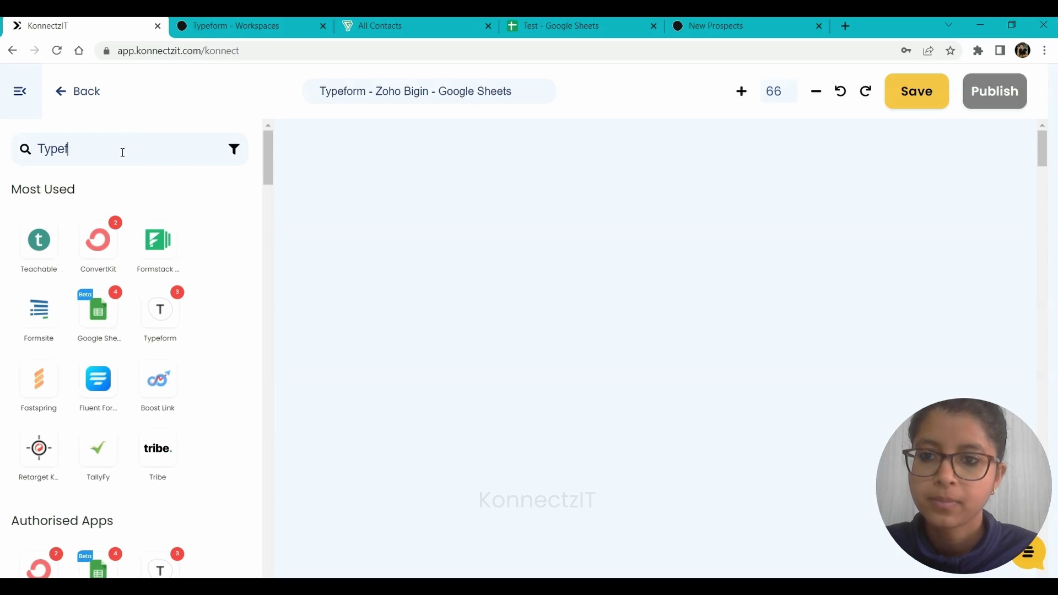
pyautogui.moveTo(45, 238); pyautogui.dragTo(330, 165)
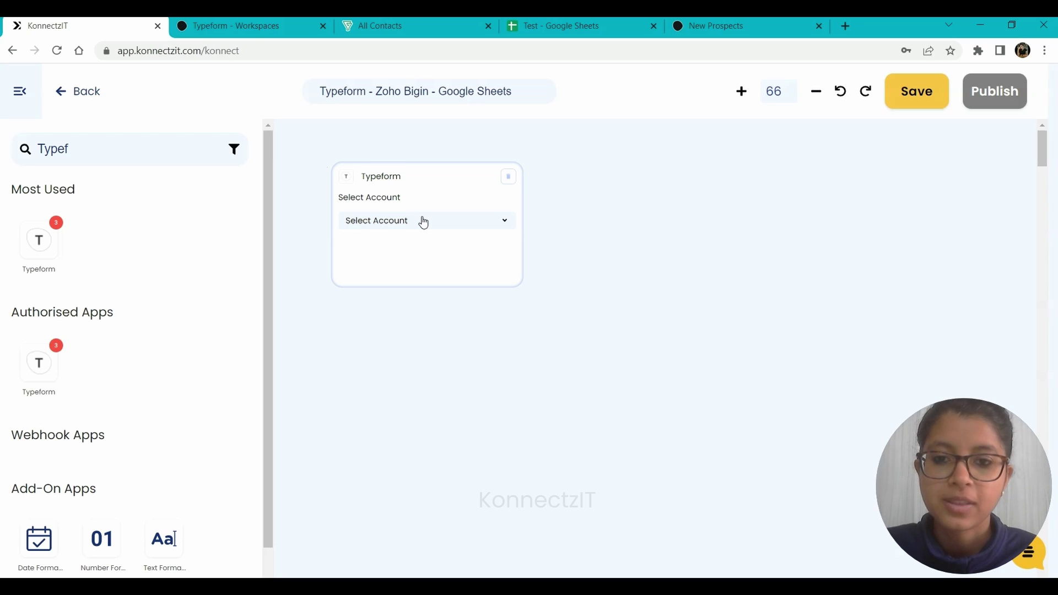
pyautogui.click(423, 221)
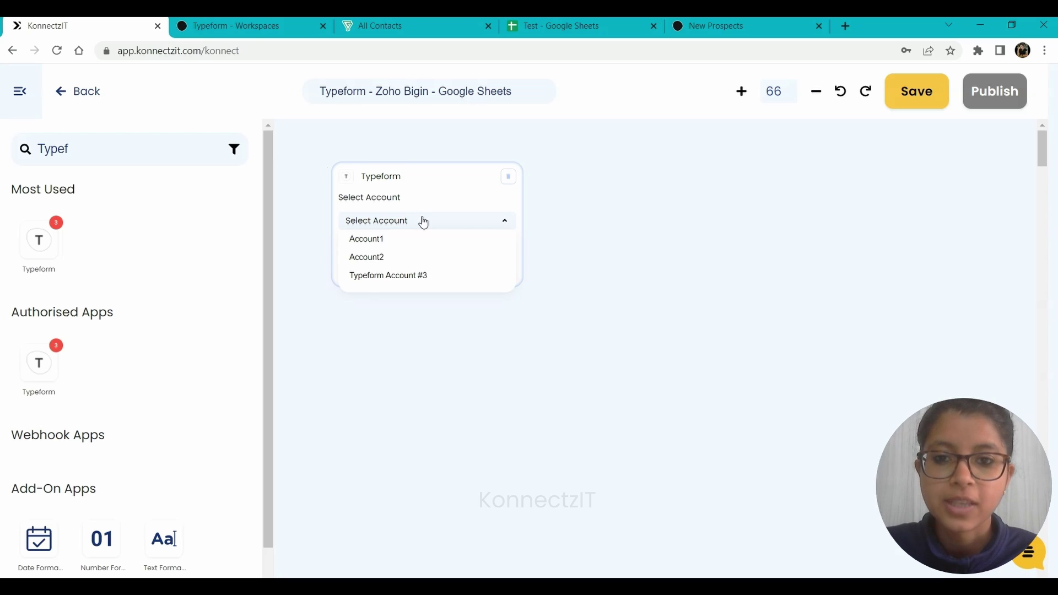
pyautogui.click(388, 276)
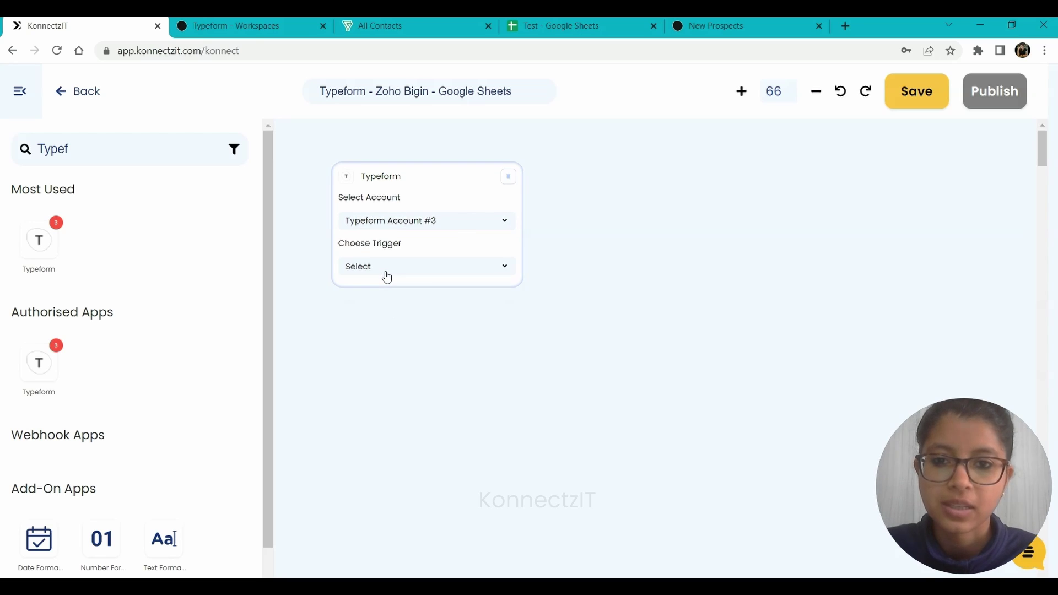
pyautogui.click(367, 271)
pyautogui.click(369, 290)
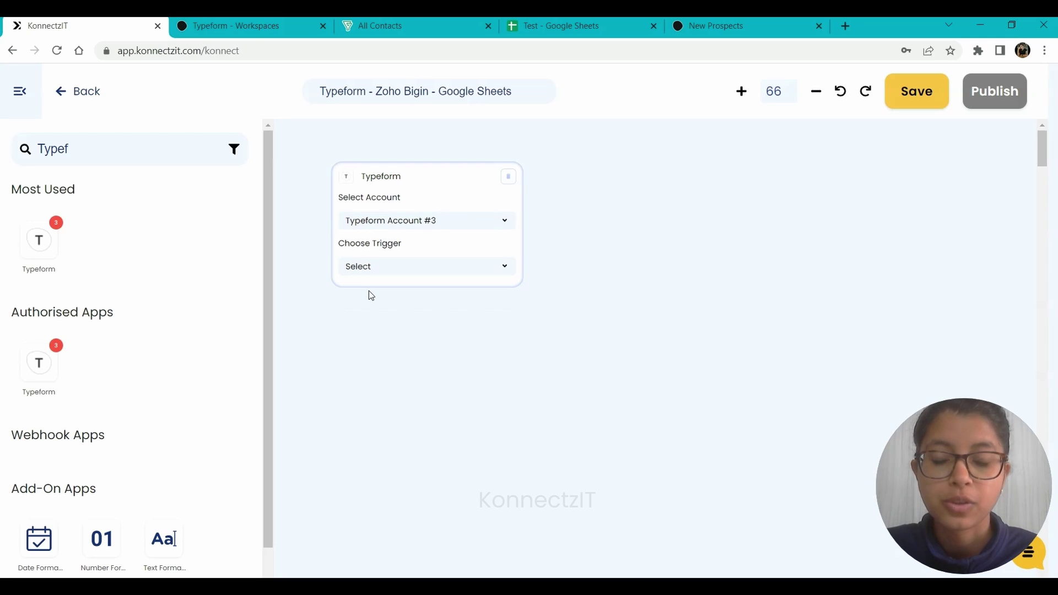
pyautogui.click(372, 314)
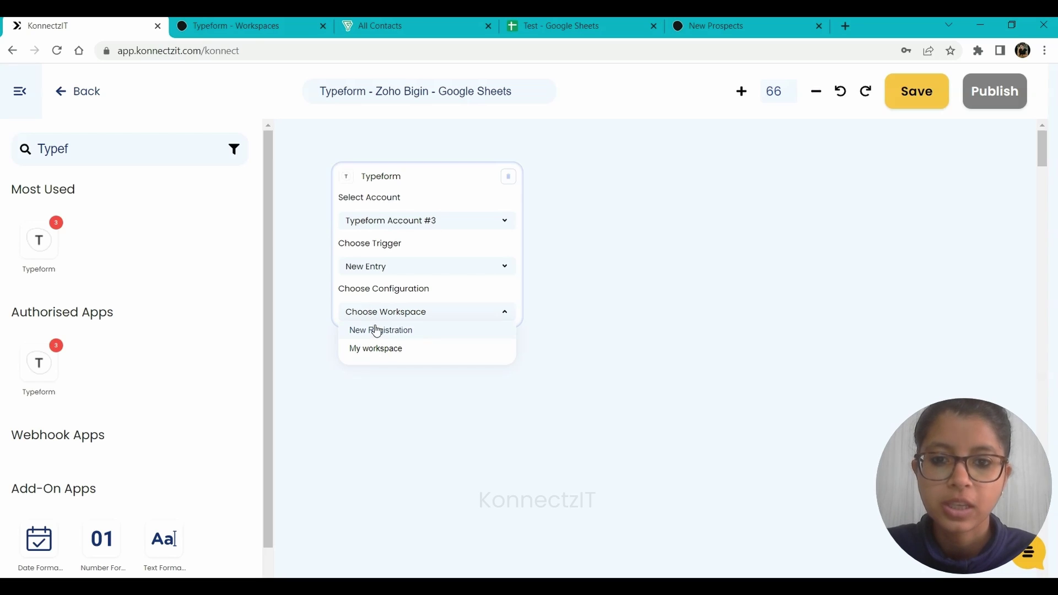
# Point the trigger at the 'New Prospects' form in the 'New Registration' workspace.
pyautogui.click(375, 330)
pyautogui.click(270, 26)
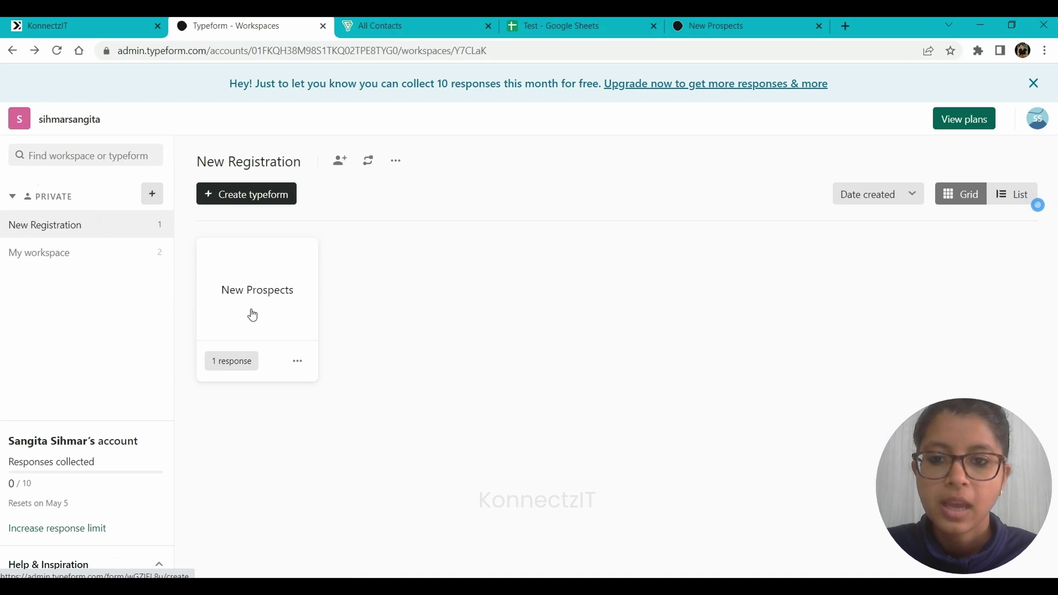
pyautogui.click(109, 20)
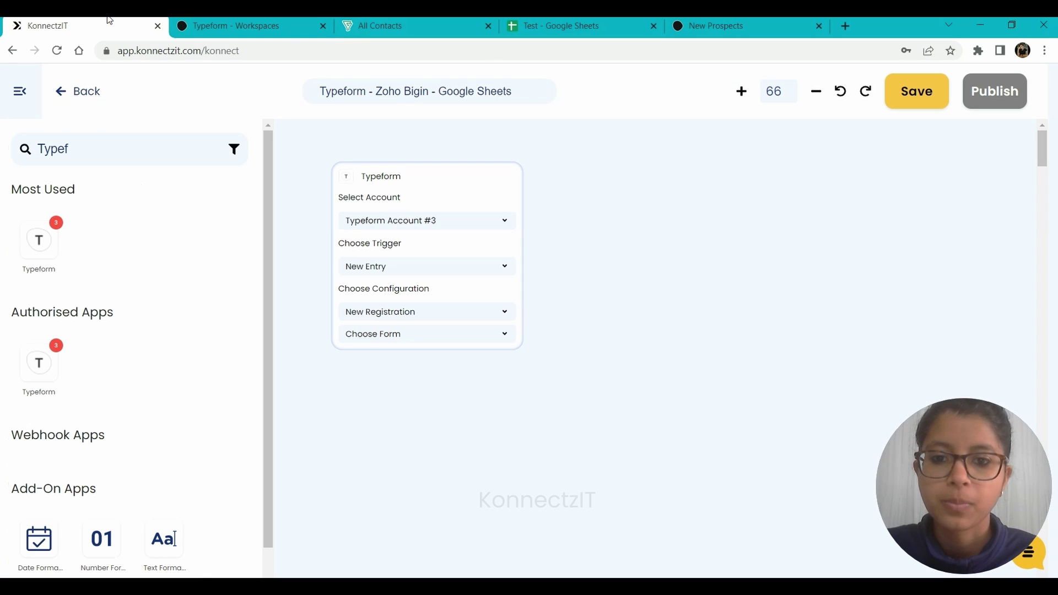
pyautogui.click(364, 340)
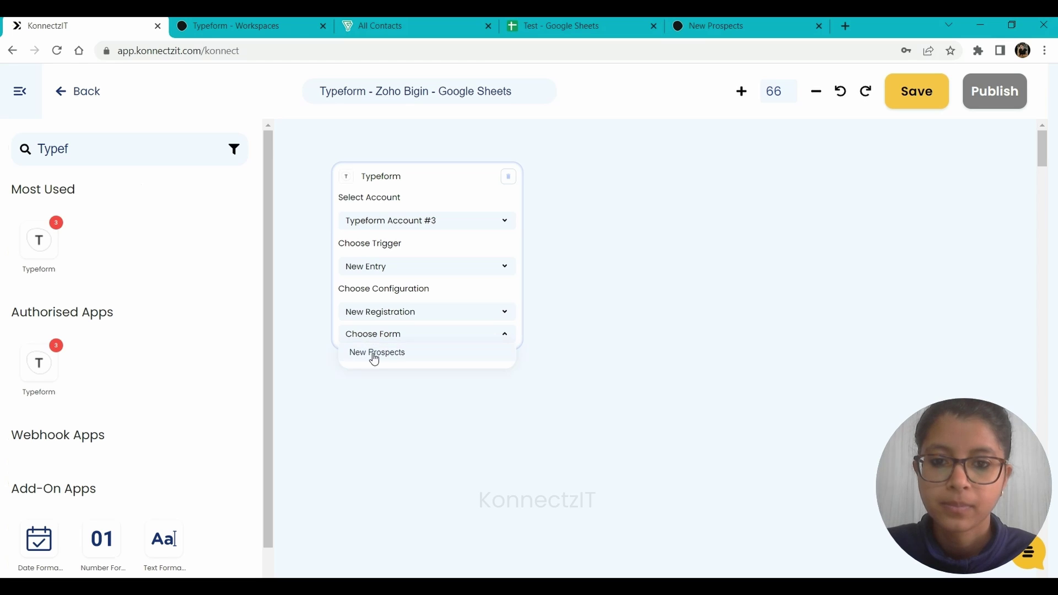
pyautogui.click(373, 356)
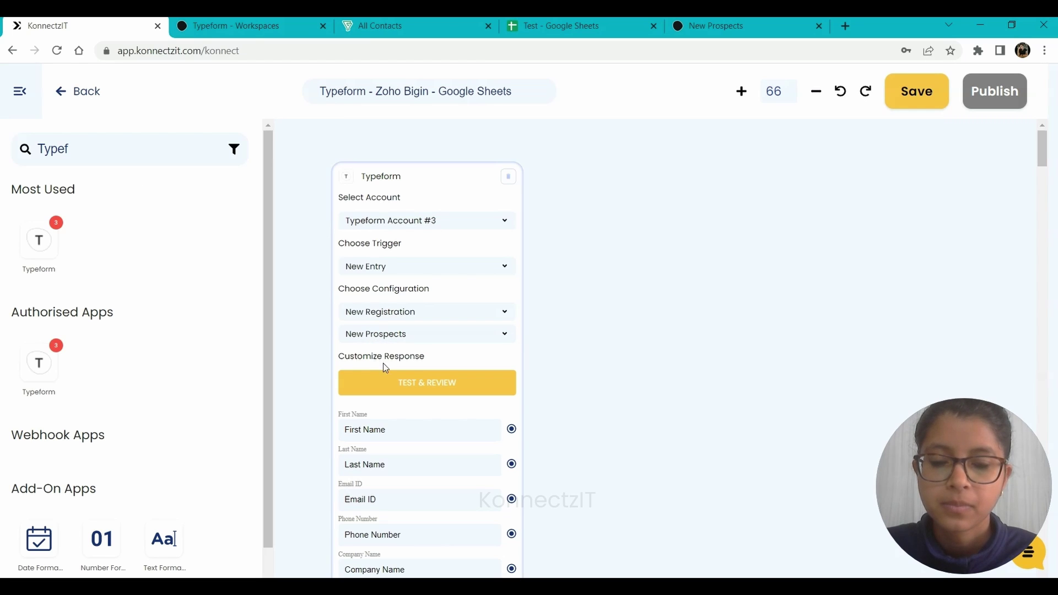
# Start the trigger's TEST & REVIEW and bring up the live New Prospects form.
pyautogui.moveTo(424, 169); pyautogui.dragTo(396, 131)
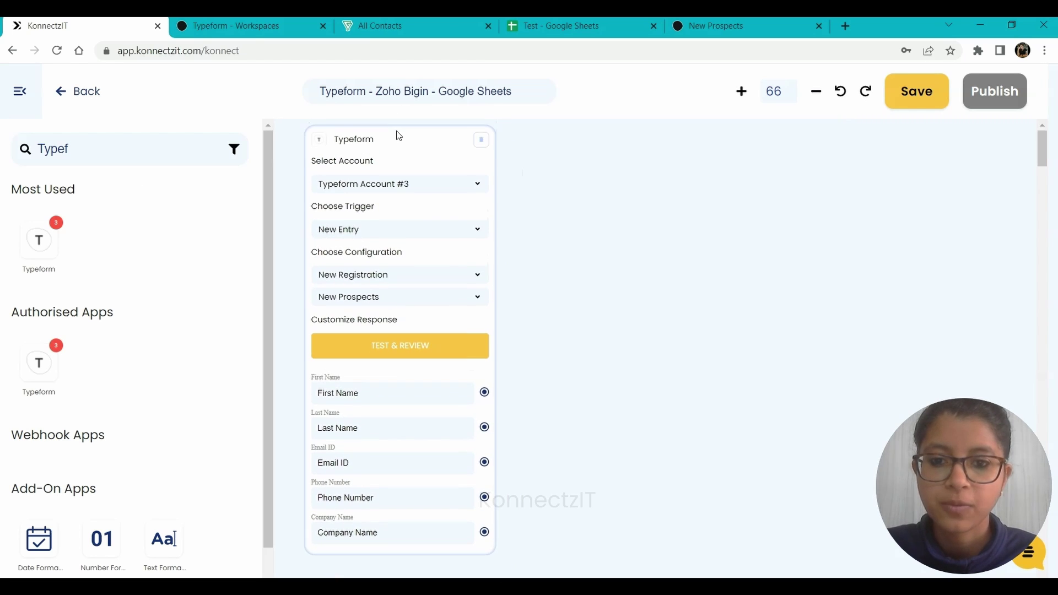
pyautogui.click(385, 348)
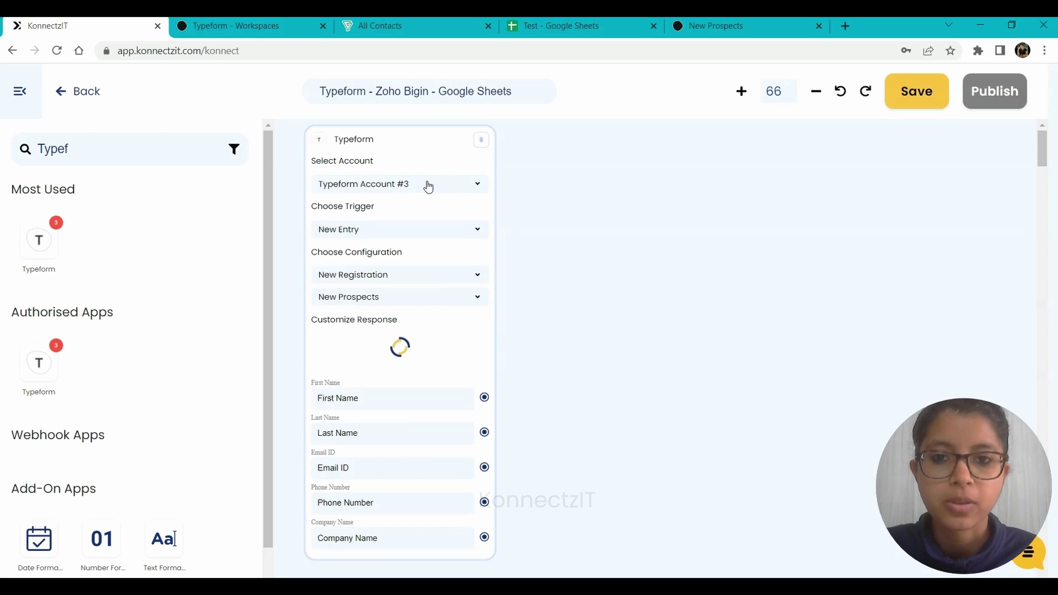
pyautogui.click(779, 23)
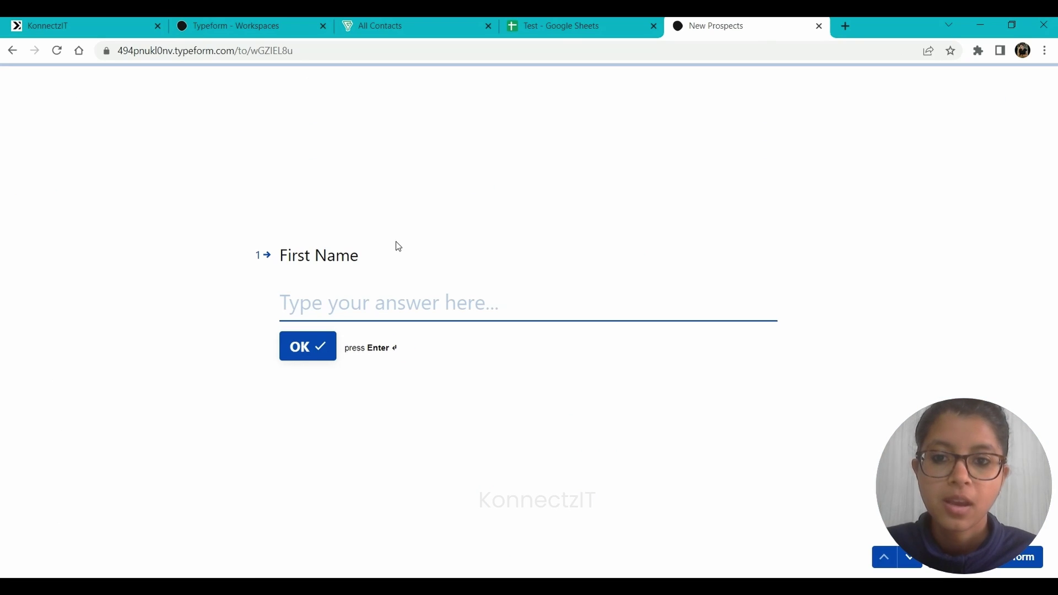
# Answer the form's first name, last name, email and phone questions with test contact details.
pyautogui.press('Return')
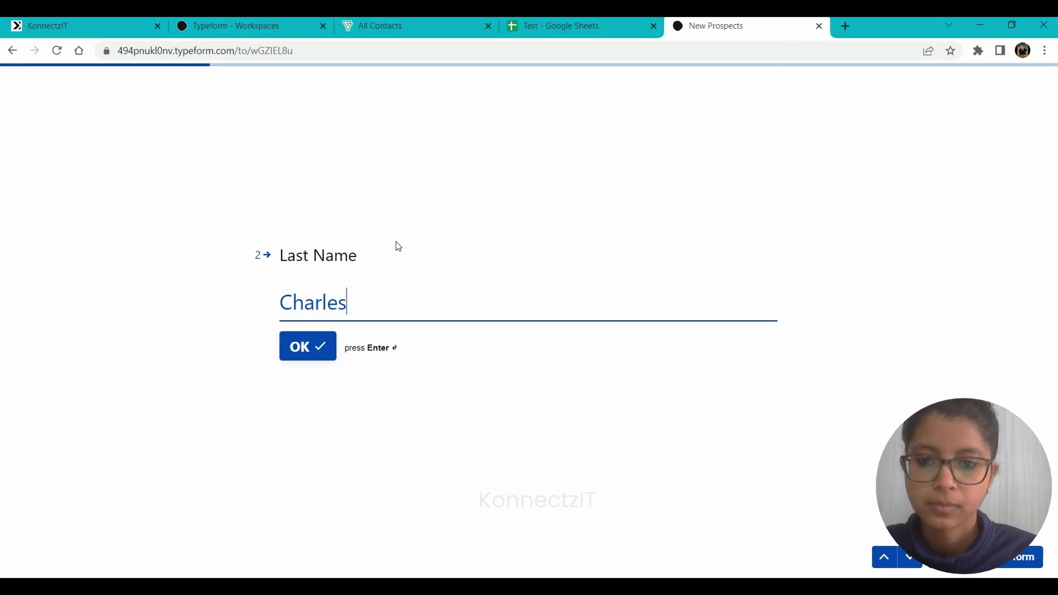
pyautogui.press('Return')
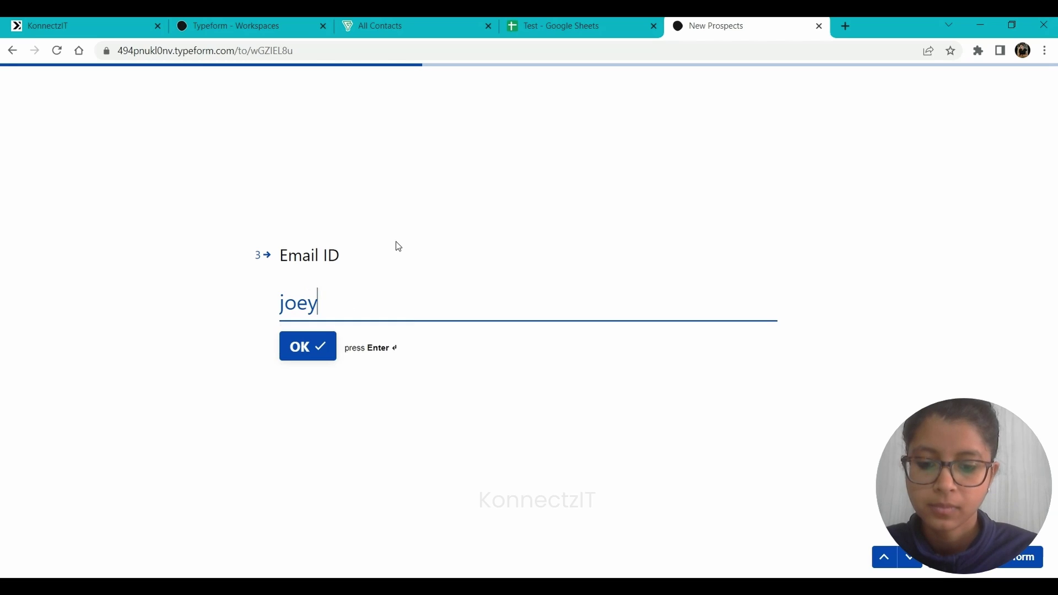
pyautogui.press('Return')
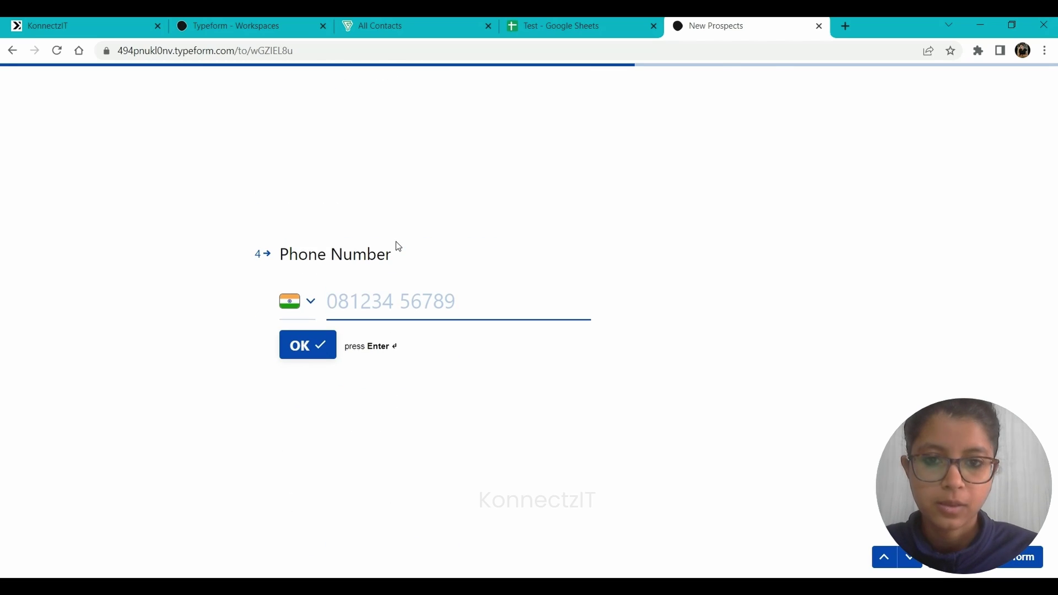
pyautogui.press('Up')
pyautogui.press('Up')
pyautogui.press('Up')
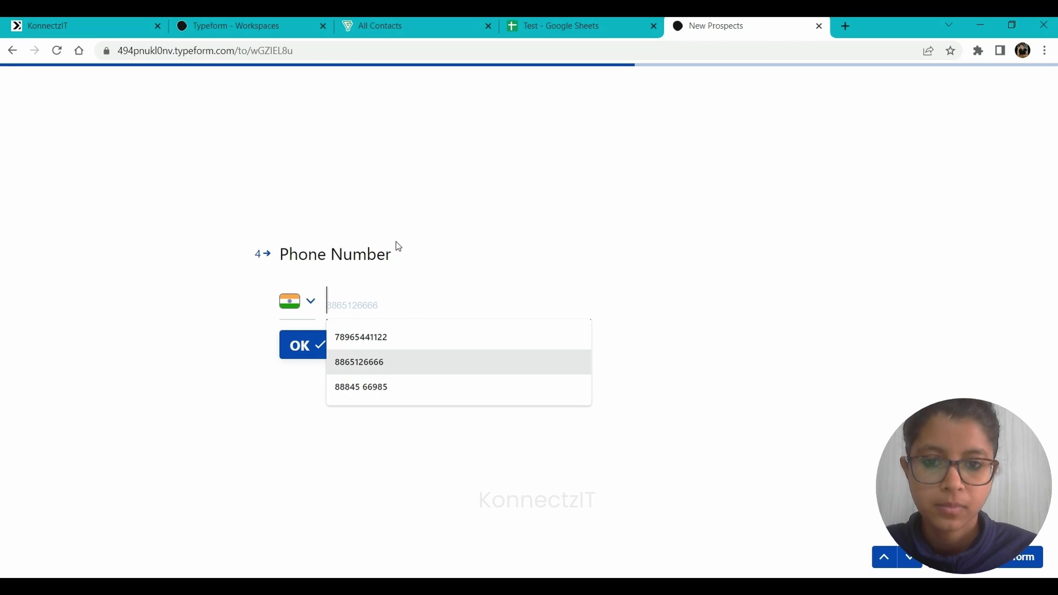
pyautogui.press('Return')
pyautogui.click(300, 351)
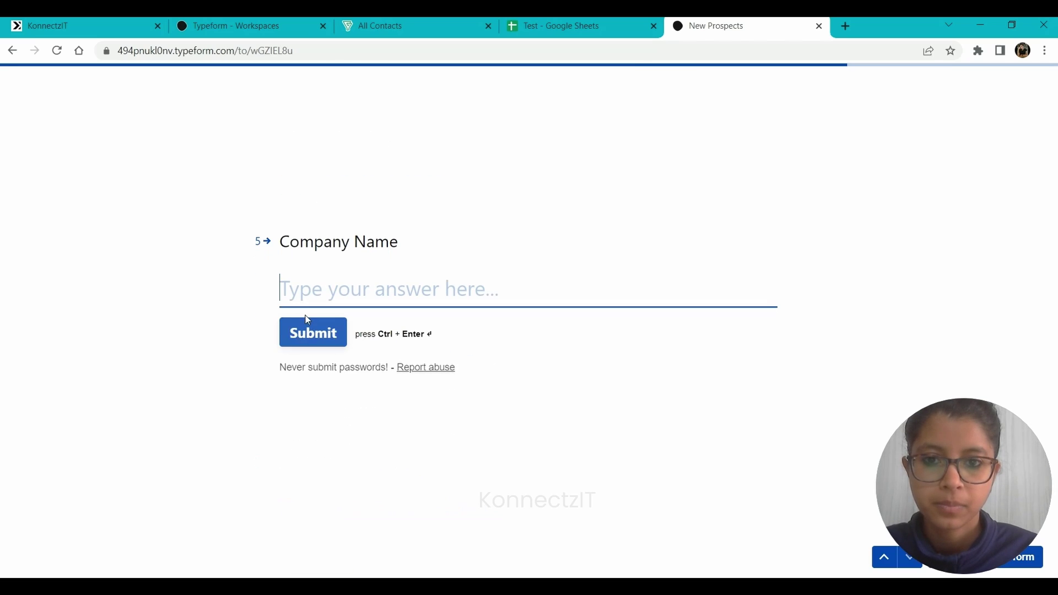
# Enter company 'KonnectzIT', submit the form, and check KonnectzIT captured the response.
pyautogui.write('Konnn')
pyautogui.press('BackSpace')
pyautogui.write('ectzIT')
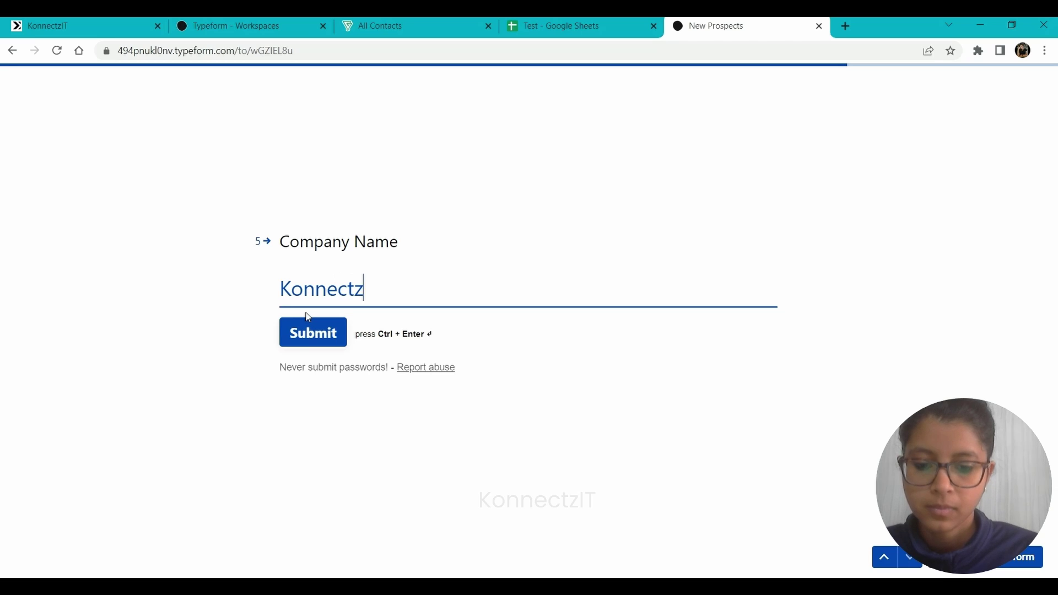
pyautogui.click(308, 342)
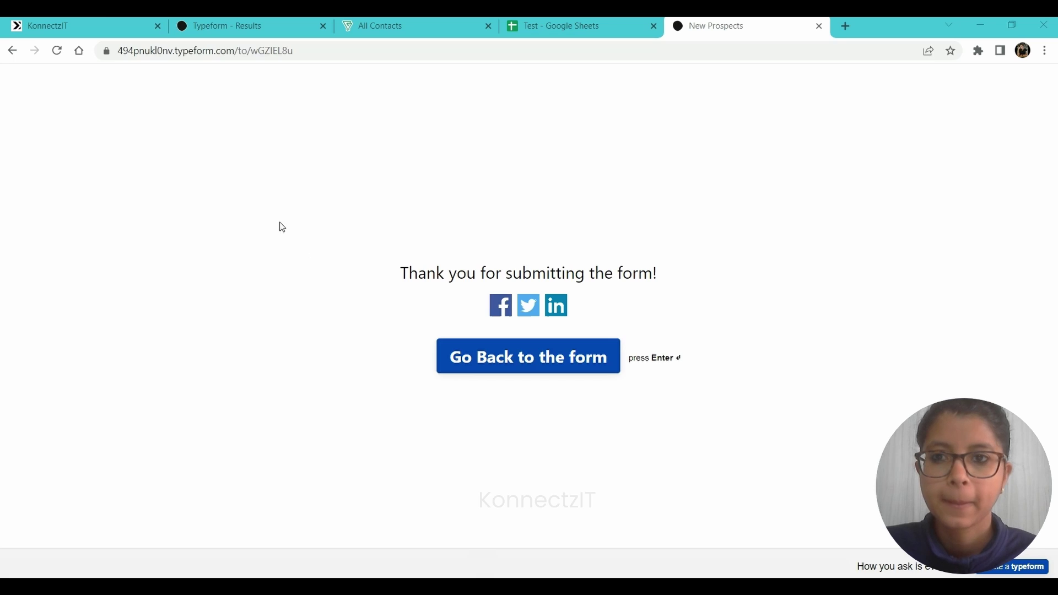
pyautogui.click(106, 23)
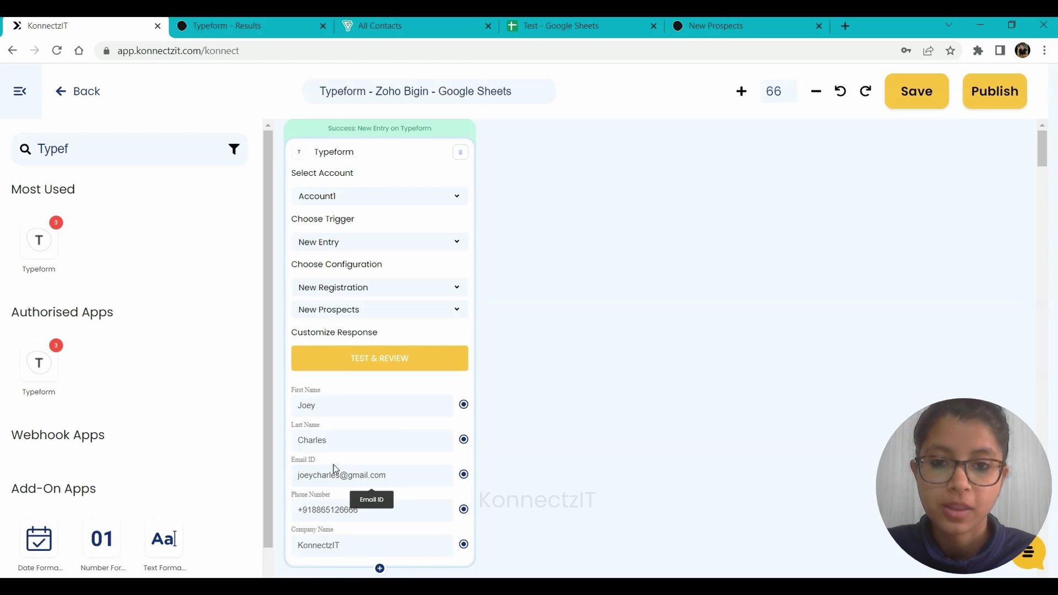
# Search 'zoho b', drop Zoho Bigin beside the Typeform trigger, and set its action to Create Contact.
pyautogui.scroll(-2, 640, 314)
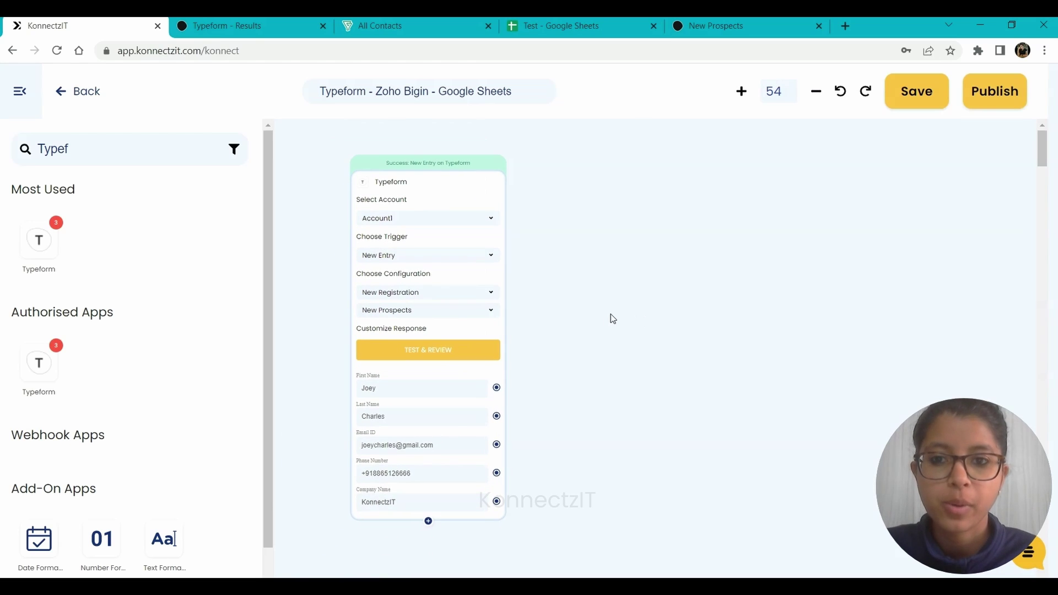
pyautogui.moveTo(611, 314); pyautogui.dragTo(576, 321)
pyautogui.moveTo(88, 143); pyautogui.dragTo(8, 154)
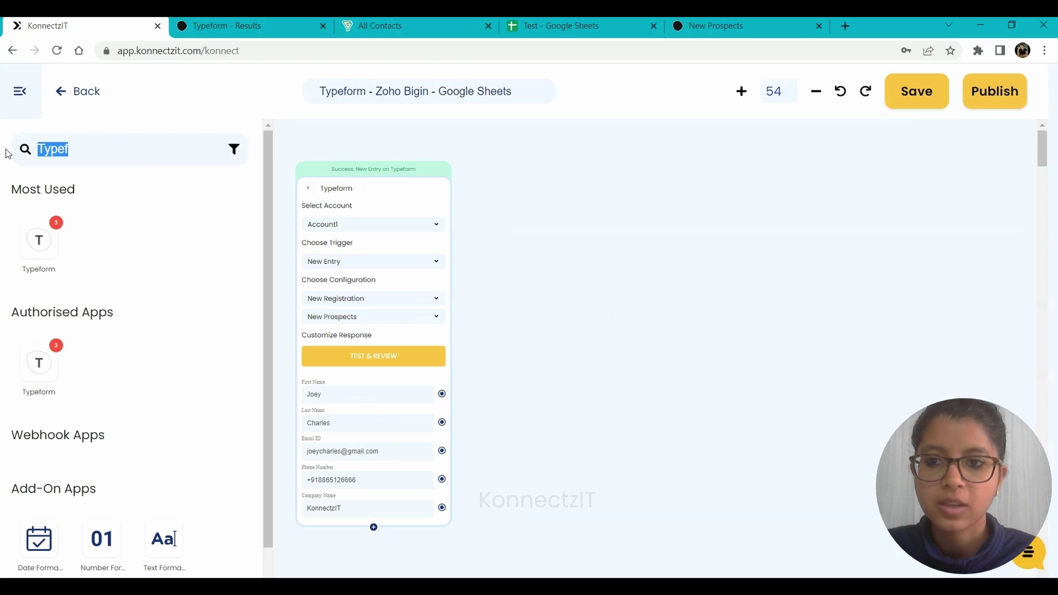
pyautogui.write('zoho bi')
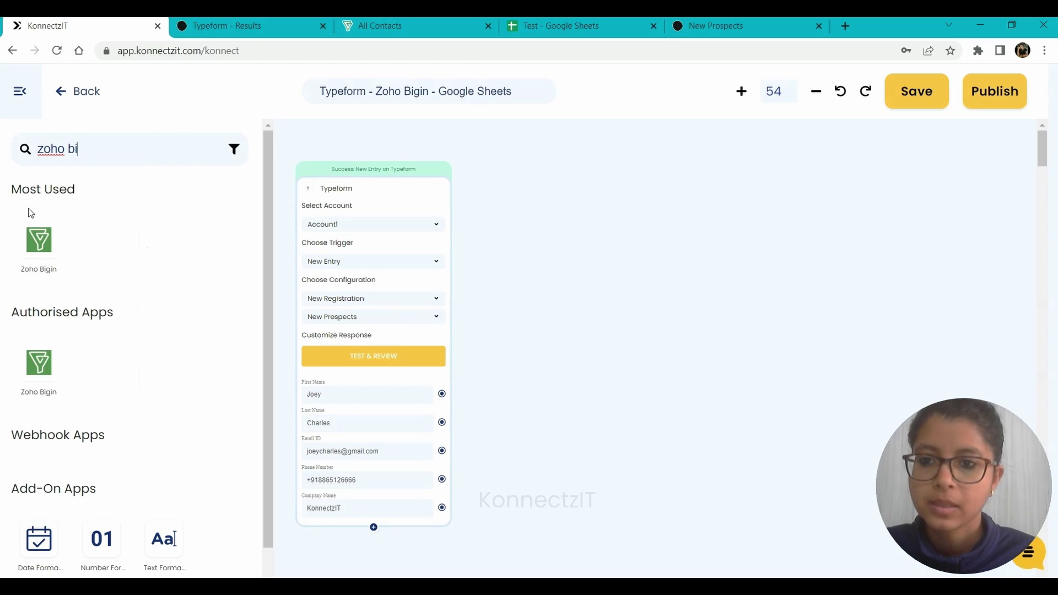
pyautogui.moveTo(39, 248); pyautogui.dragTo(539, 190)
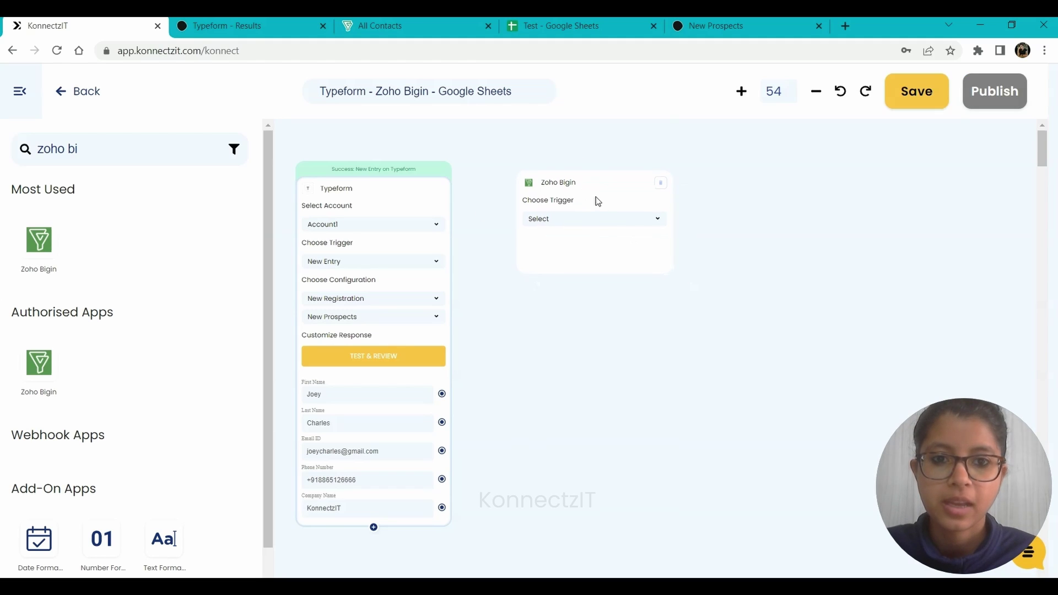
pyautogui.click(574, 221)
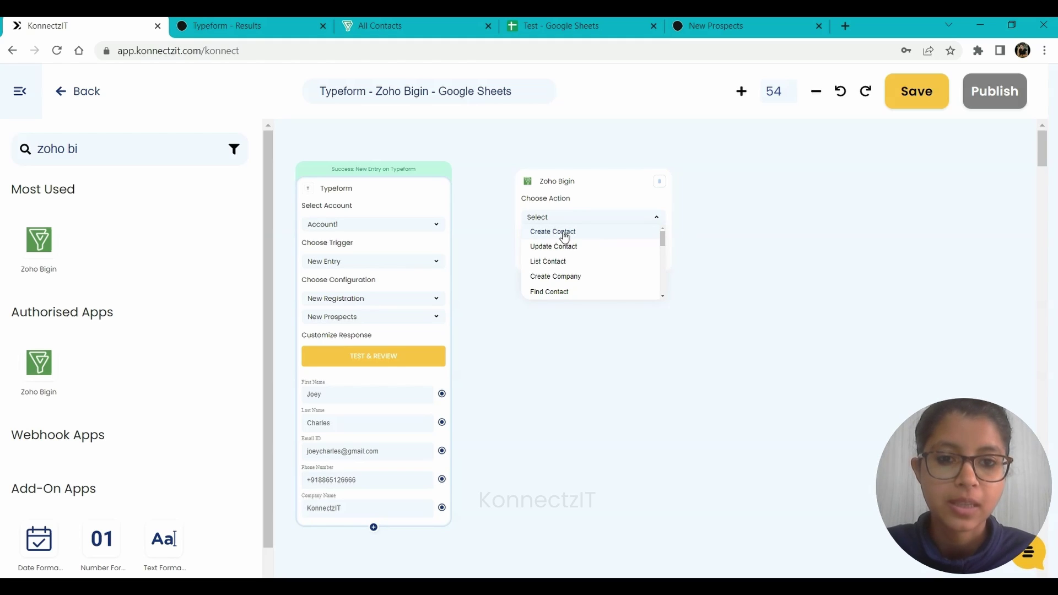
pyautogui.click(563, 233)
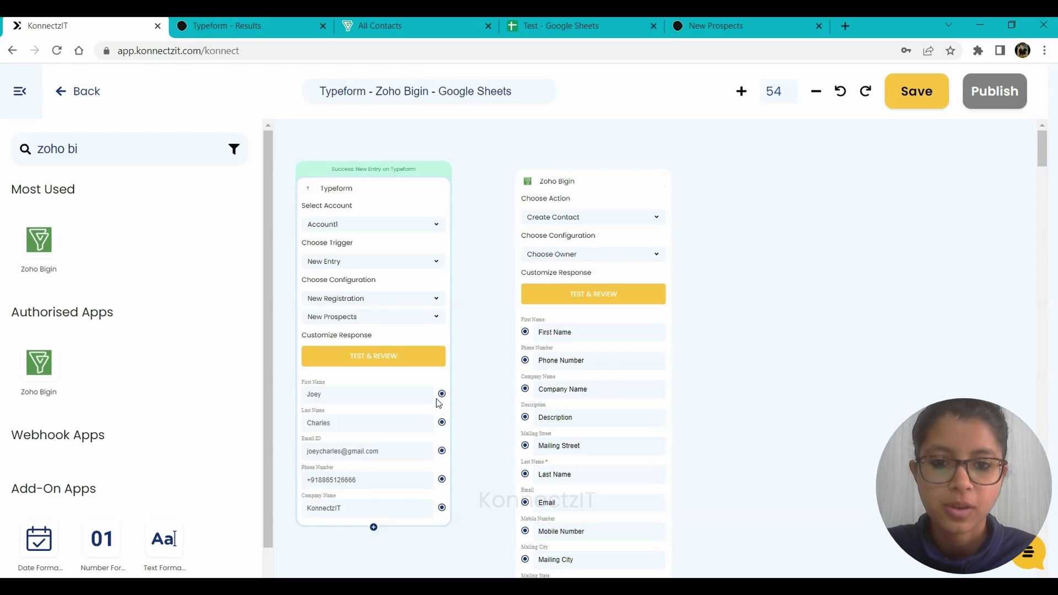
# Map Typeform's first name, last name, email, phone and company to the Bigin contact fields, then send test data.
pyautogui.moveTo(442, 394); pyautogui.dragTo(525, 332)
pyautogui.moveTo(442, 394); pyautogui.dragTo(525, 333)
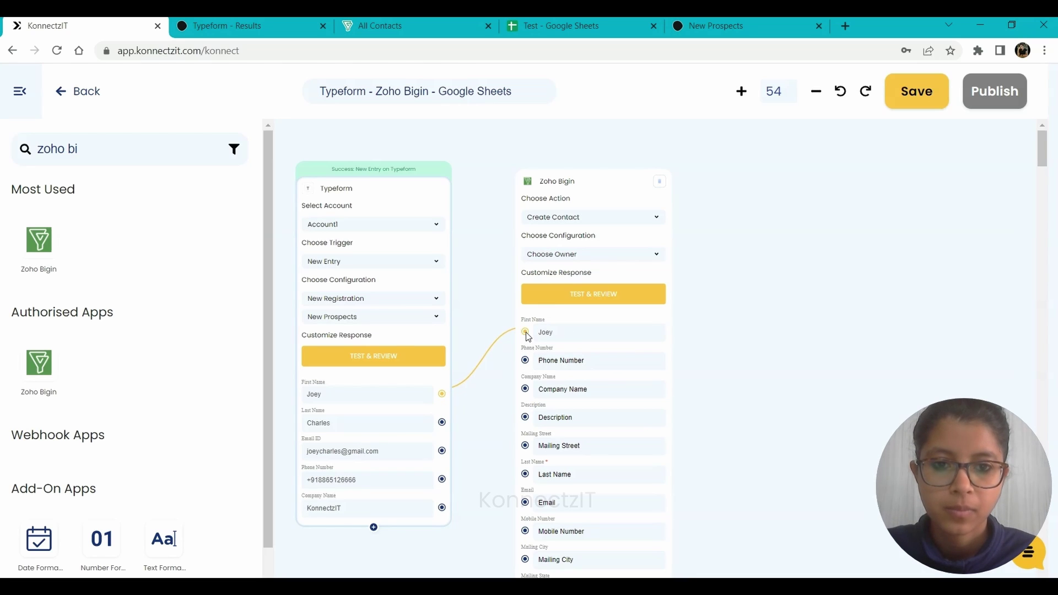
pyautogui.moveTo(442, 422); pyautogui.dragTo(525, 476)
pyautogui.moveTo(442, 450); pyautogui.dragTo(525, 505)
pyautogui.moveTo(442, 479); pyautogui.dragTo(525, 361)
pyautogui.moveTo(442, 508); pyautogui.dragTo(525, 390)
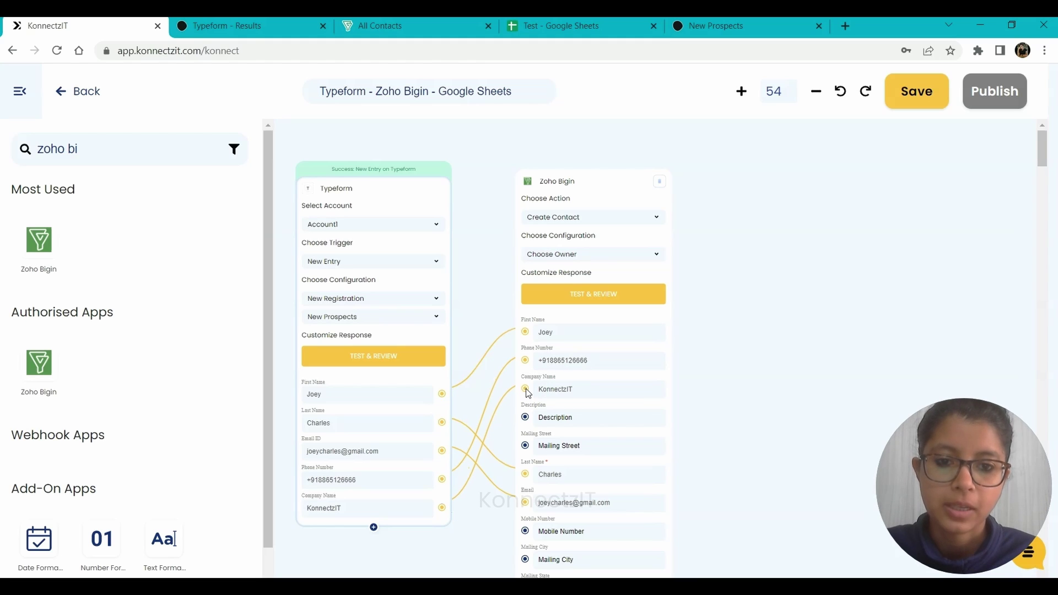
pyautogui.click(585, 304)
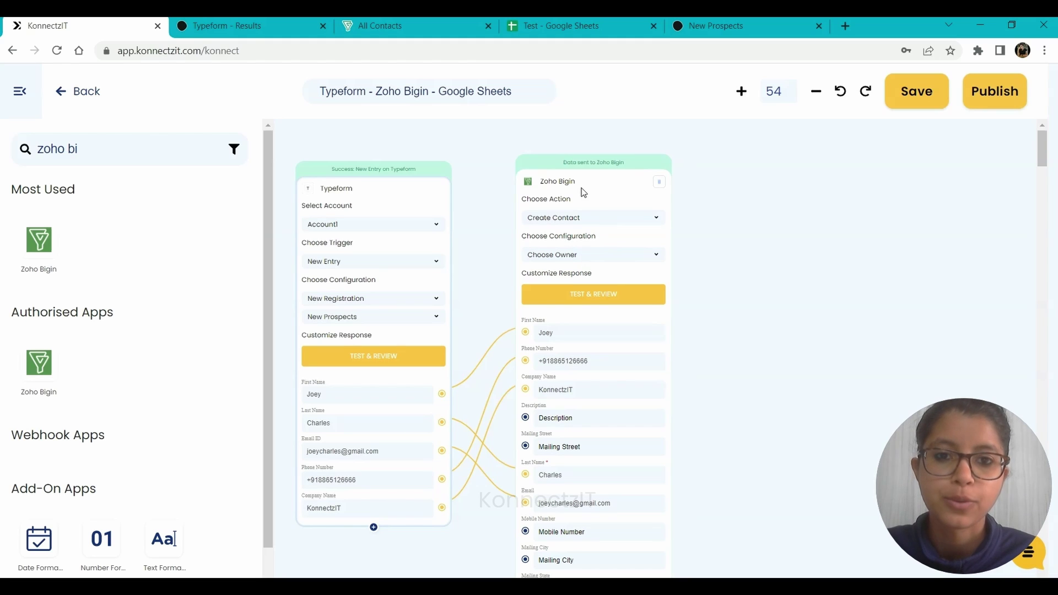
pyautogui.moveTo(583, 192); pyautogui.dragTo(569, 179)
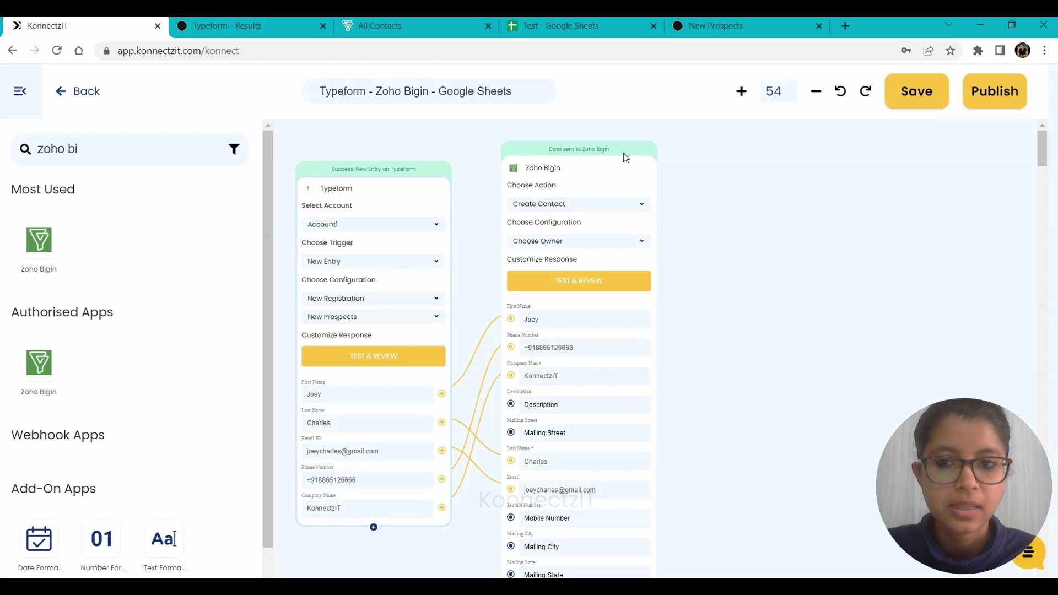
# Add a Google Sheets step after Zoho Bigin, connected with the Use Case Account.
pyautogui.hotkey('ctrl', 'a')
pyautogui.write('google')
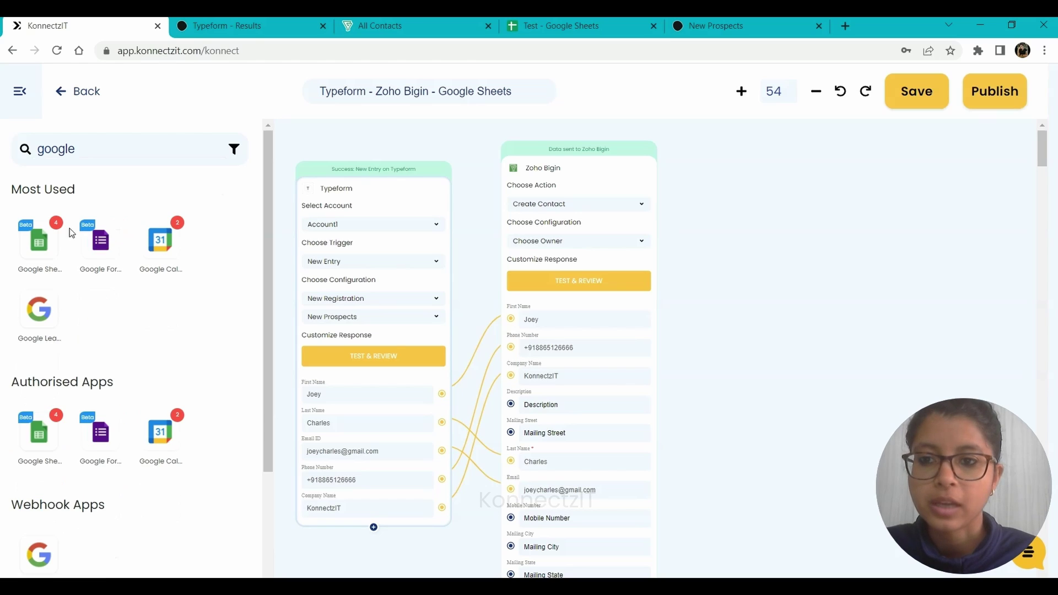
pyautogui.moveTo(35, 239); pyautogui.dragTo(559, 210)
pyautogui.moveTo(98, 240); pyautogui.dragTo(739, 188)
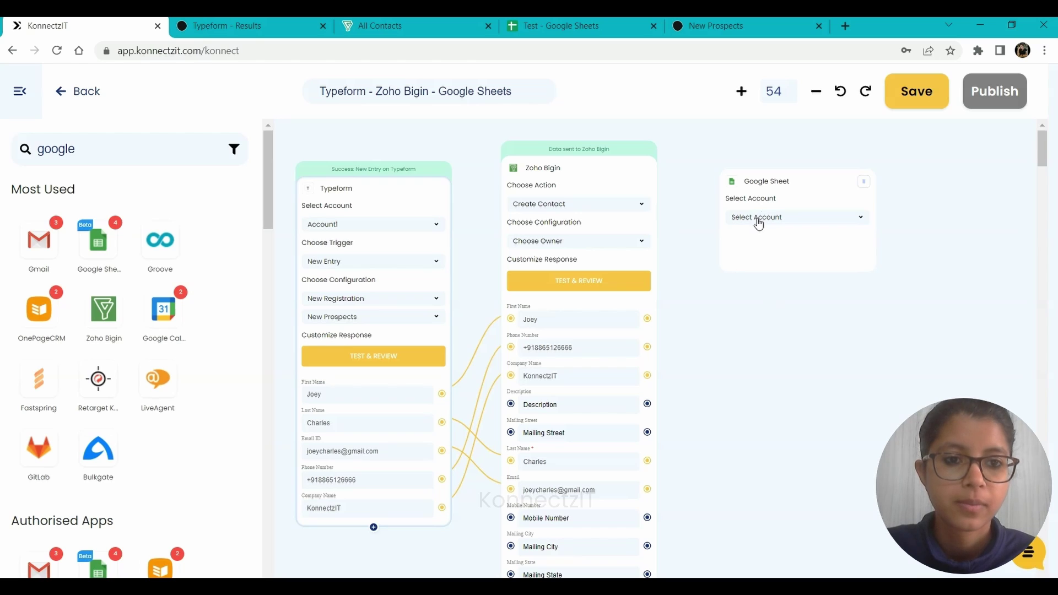
pyautogui.click(758, 222)
pyautogui.click(762, 262)
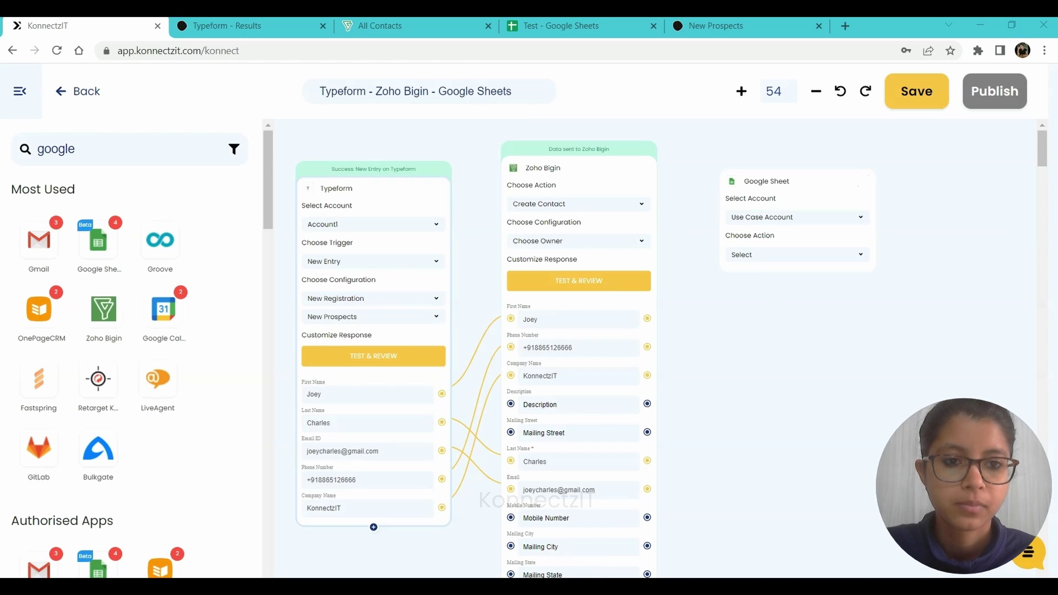
# Set the Google Sheet action to Create Spreadsheet Row in the Test spreadsheet, checking its available sheets.
pyautogui.click(753, 255)
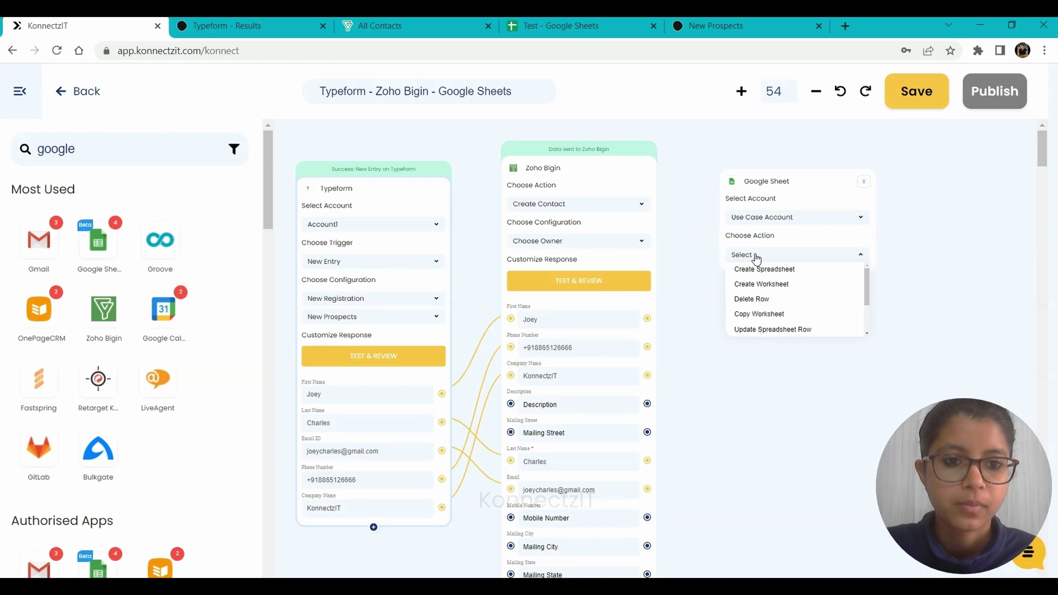
pyautogui.moveTo(867, 296); pyautogui.dragTo(868, 319)
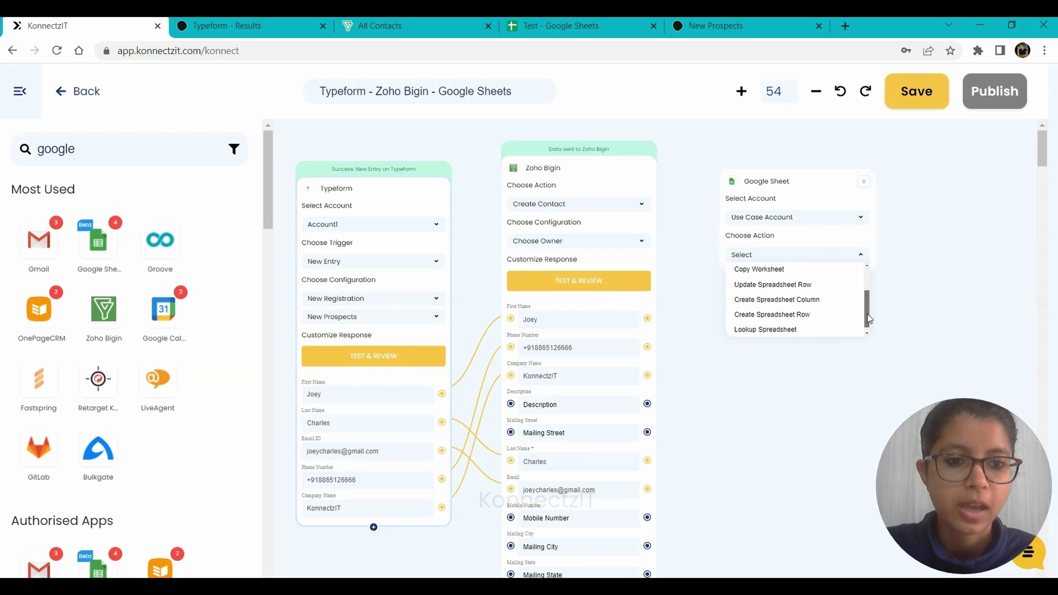
pyautogui.click(829, 315)
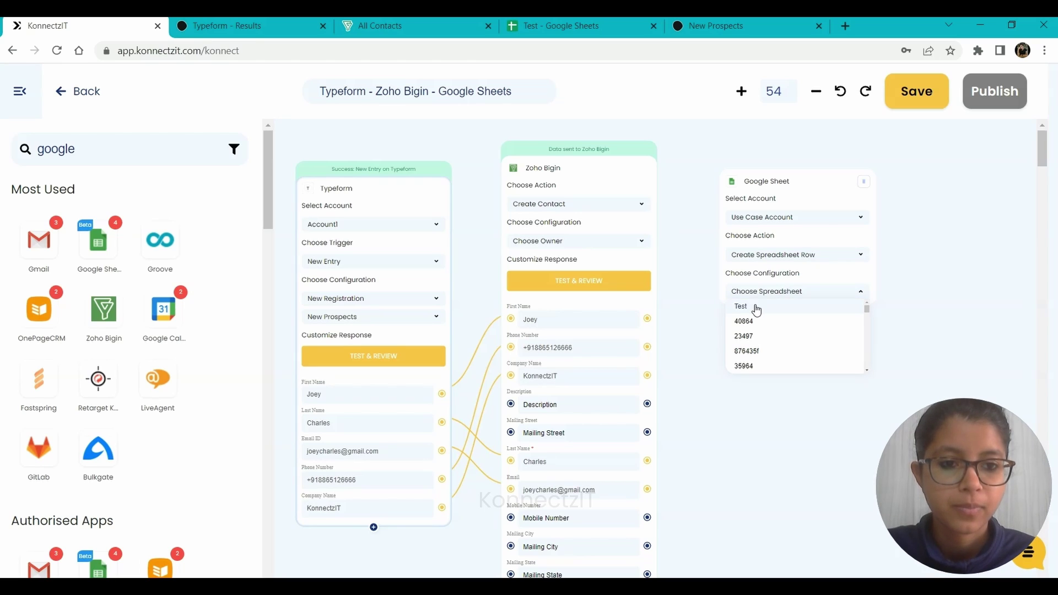
pyautogui.click(756, 308)
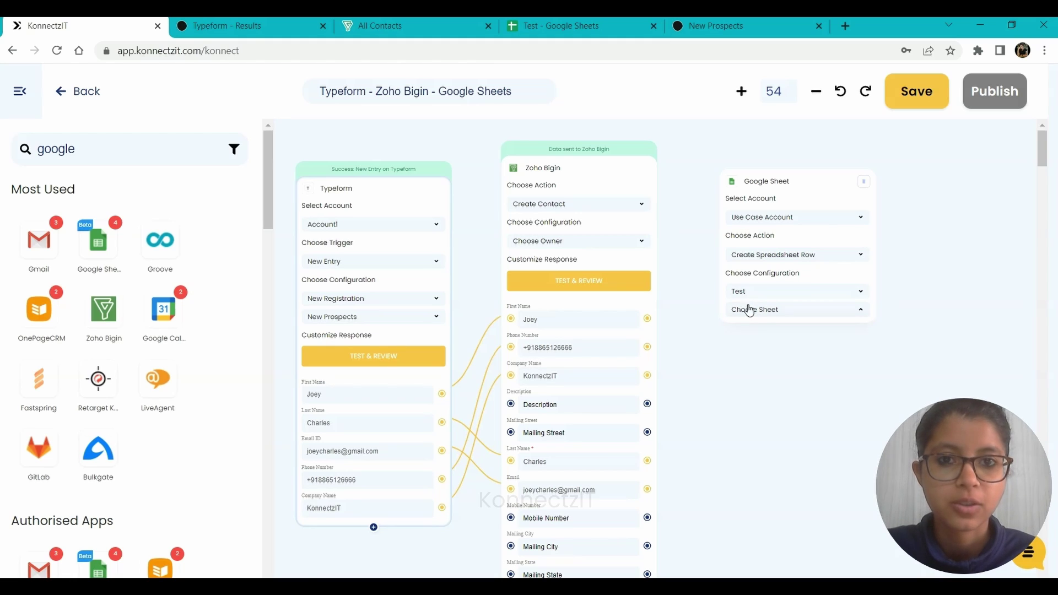
pyautogui.click(578, 21)
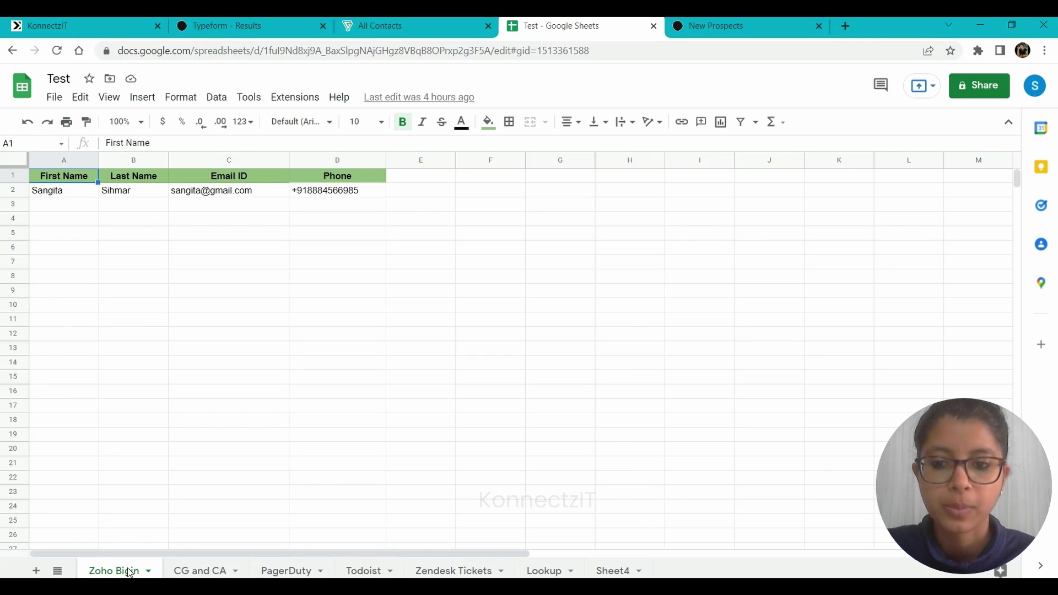
pyautogui.click(55, 25)
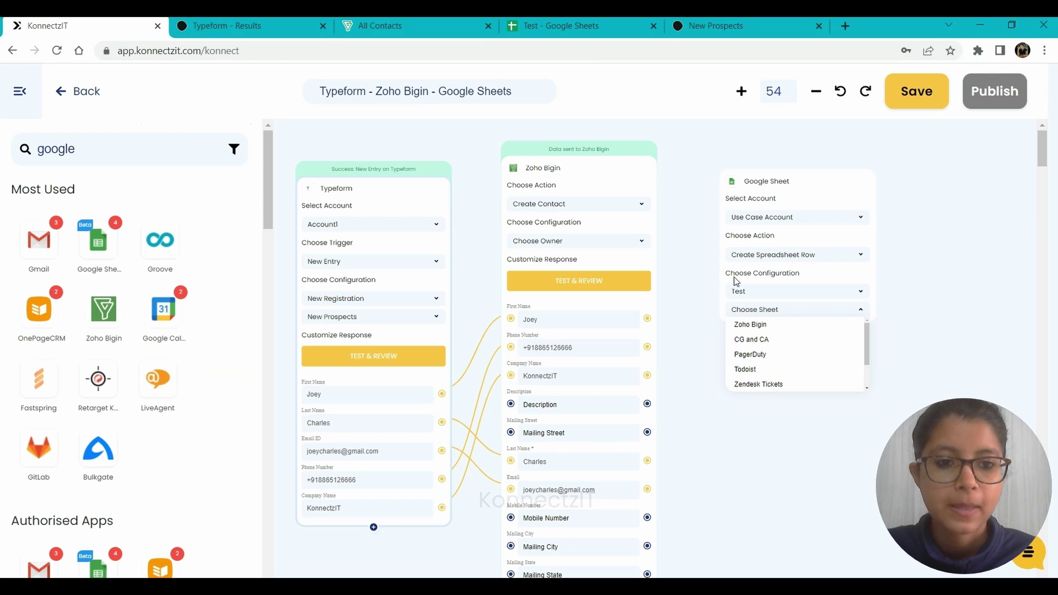
# Target the Zoho Bigin sheet, map first name, last name and email into it, and test the step.
pyautogui.click(756, 325)
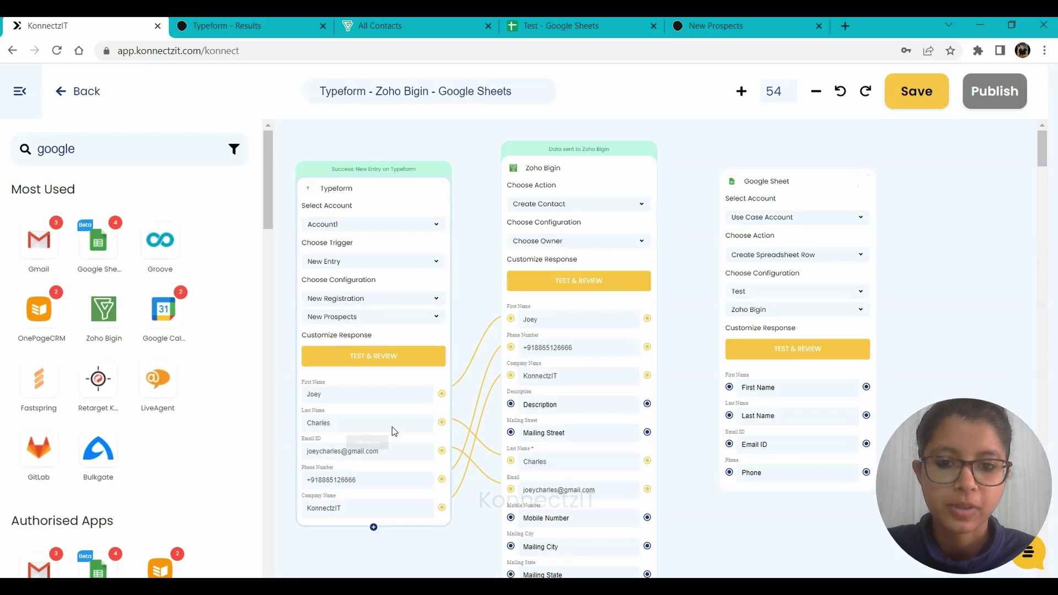
pyautogui.moveTo(664, 350); pyautogui.dragTo(731, 388)
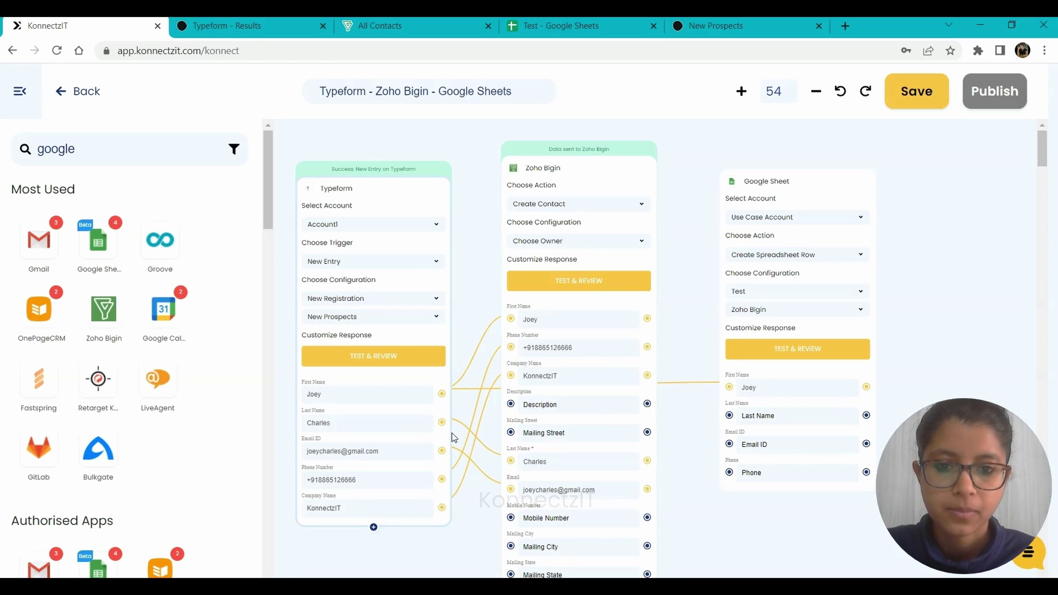
pyautogui.moveTo(443, 426); pyautogui.dragTo(730, 447)
pyautogui.moveTo(442, 480); pyautogui.dragTo(730, 473)
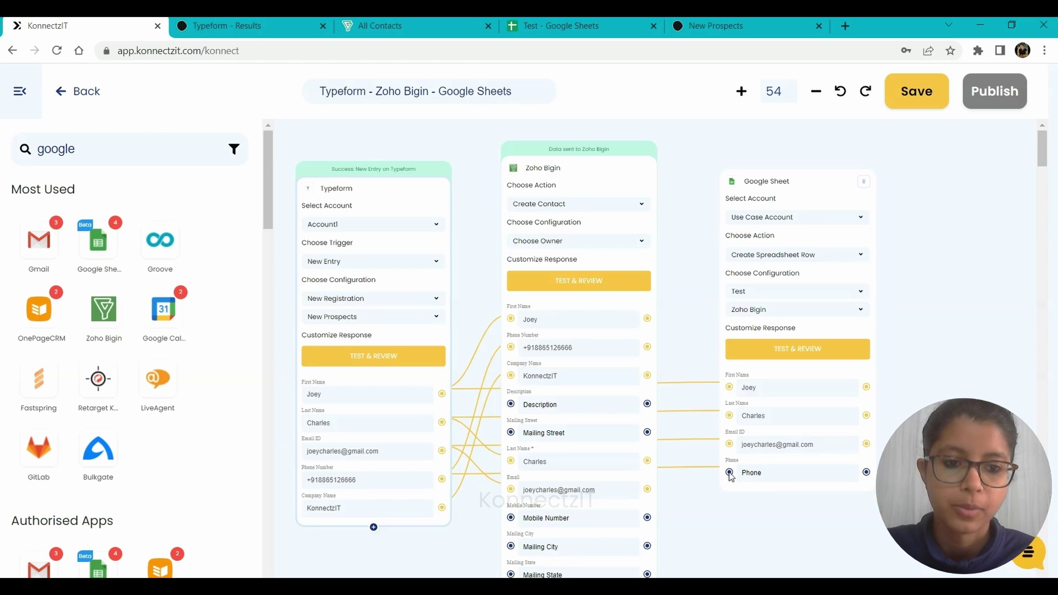
pyautogui.click(787, 359)
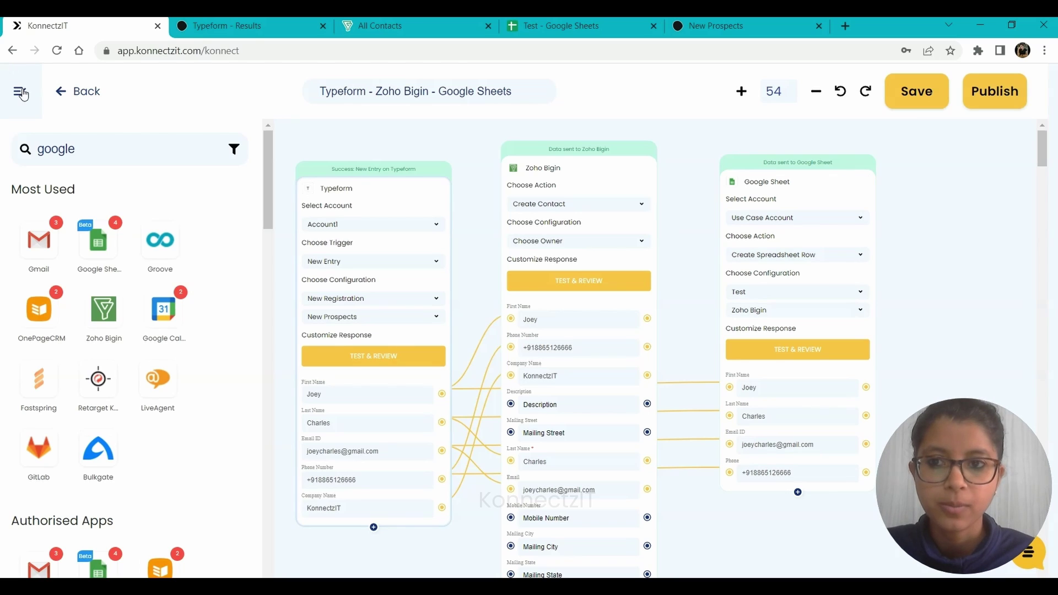
# Publish the Typeform - Zoho Bigin - Google Sheets konnect.
pyautogui.moveTo(322, 285); pyautogui.dragTo(225, 284)
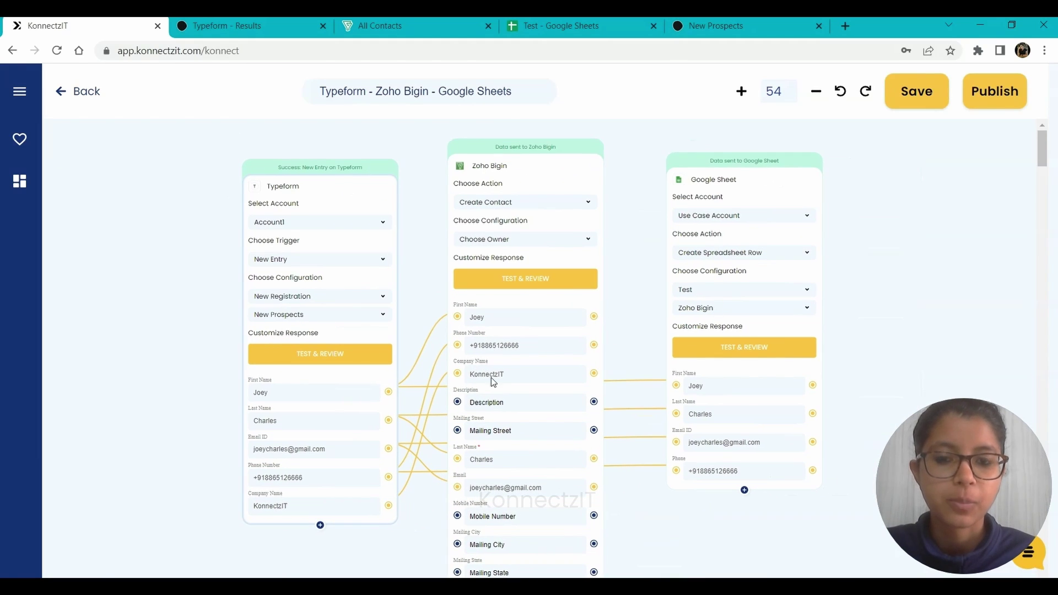
pyautogui.click(981, 104)
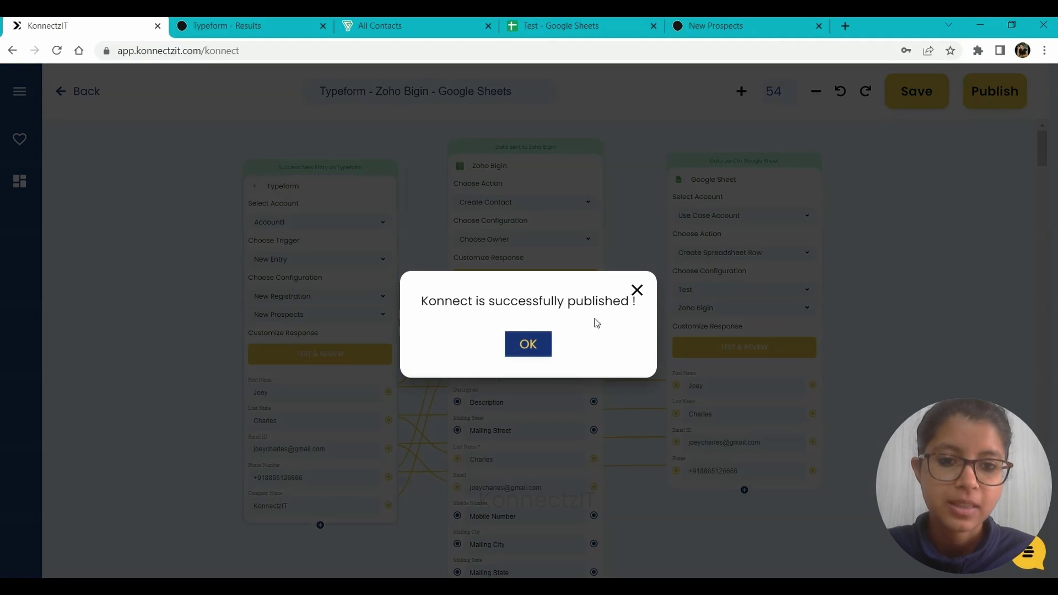
# Dismiss the publish confirmation and view Zoho Bigin's All Contacts list with the new KonnectzIT contact.
pyautogui.click(528, 346)
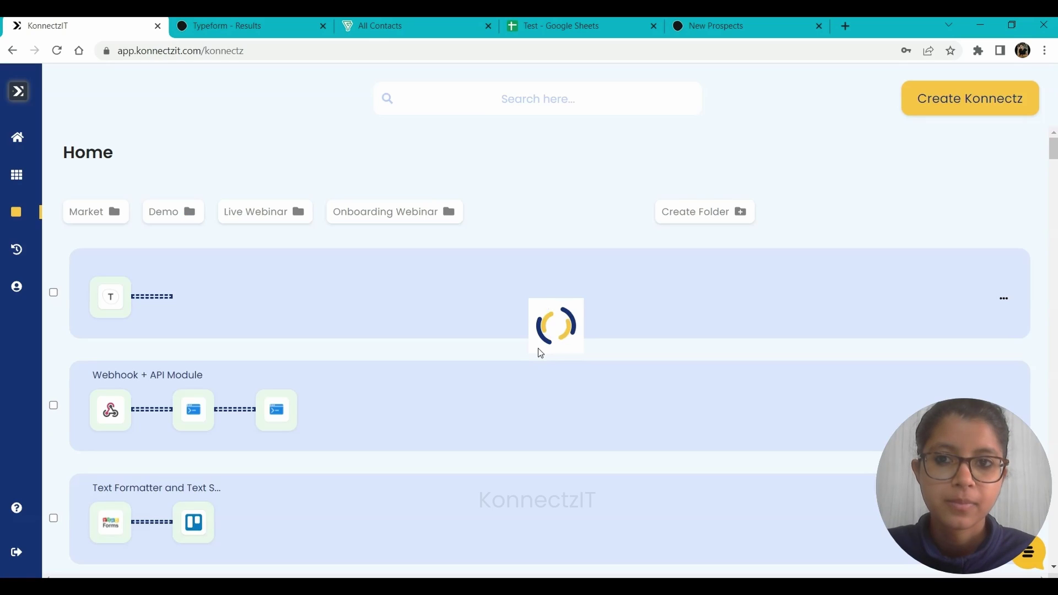
pyautogui.click(410, 26)
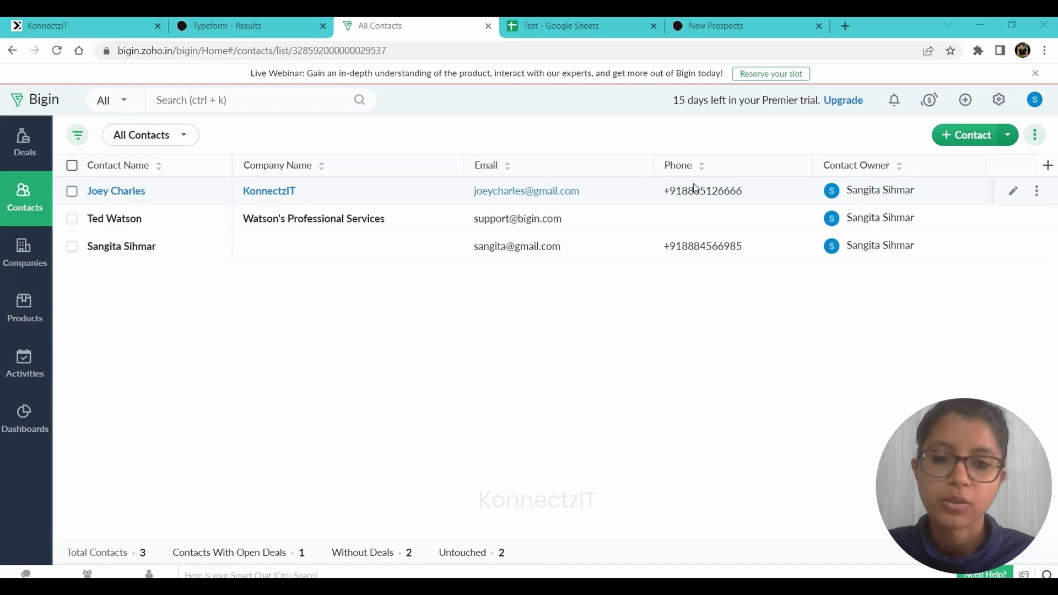
# Check the Test sheet's new contact row, then go back to the KonnectzIT Home list.
pyautogui.click(561, 26)
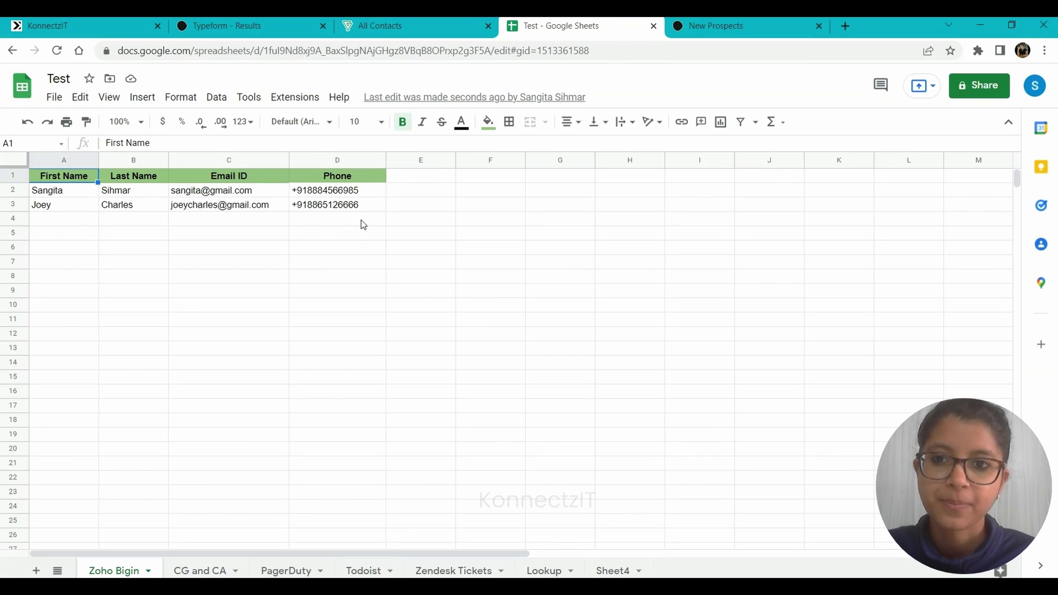
pyautogui.click(142, 22)
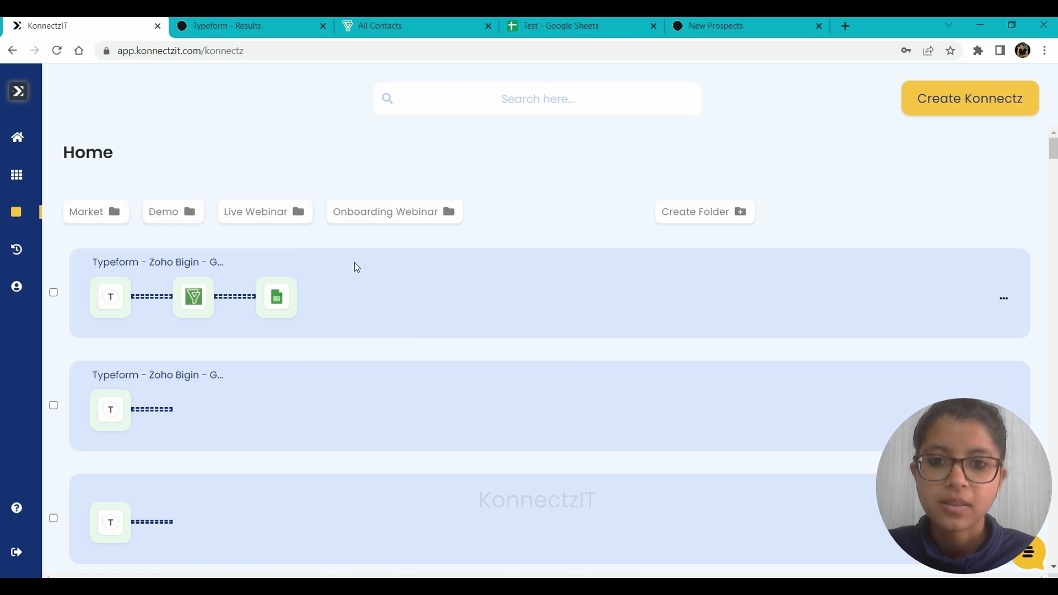
# Expand the published konnect and edit it, then view the New Prospects thank-you page.
pyautogui.click(413, 331)
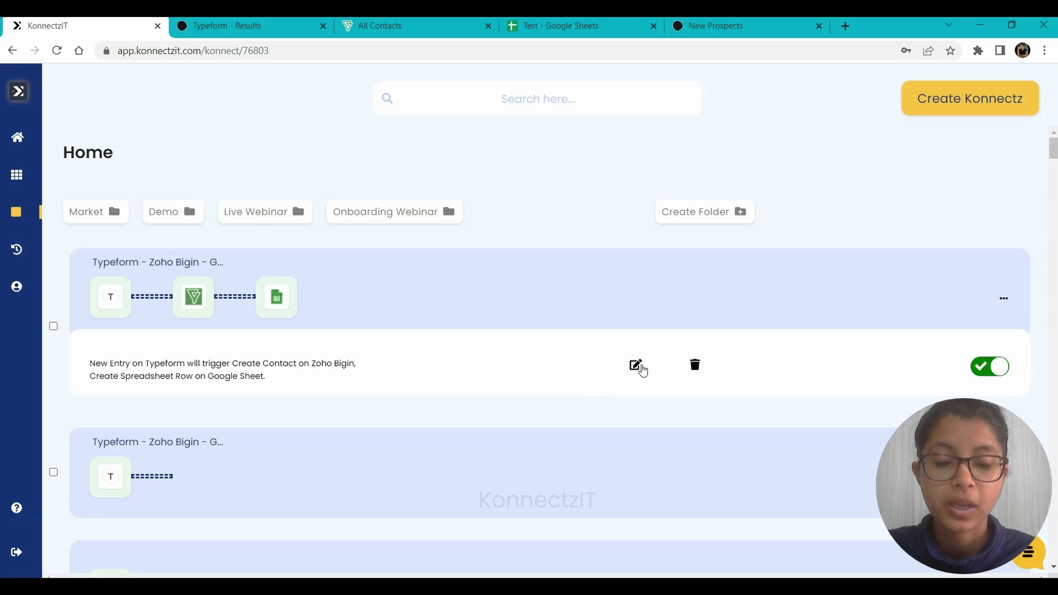
pyautogui.click(636, 366)
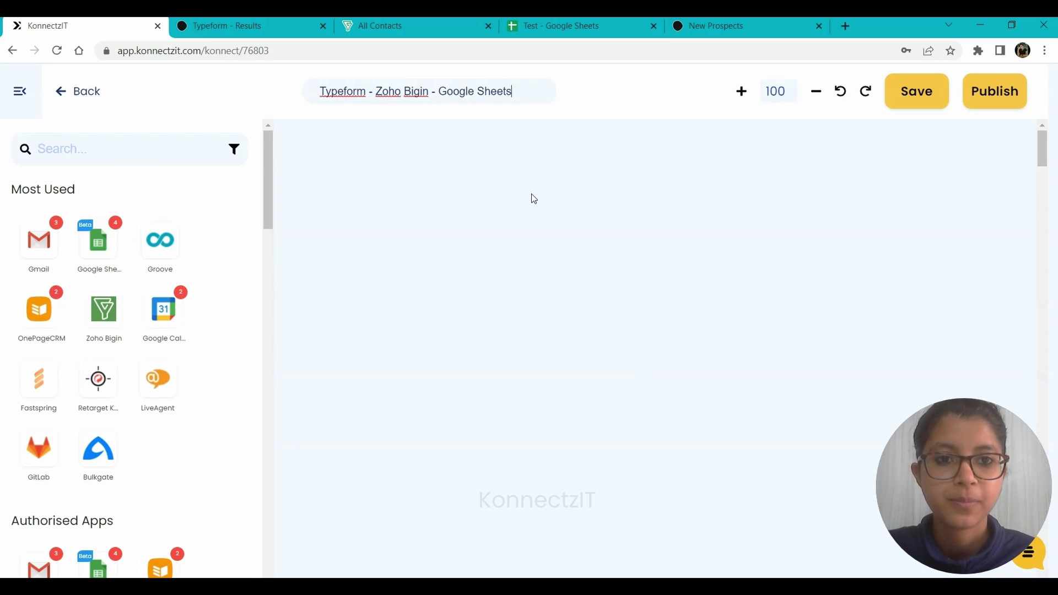
pyautogui.click(677, 22)
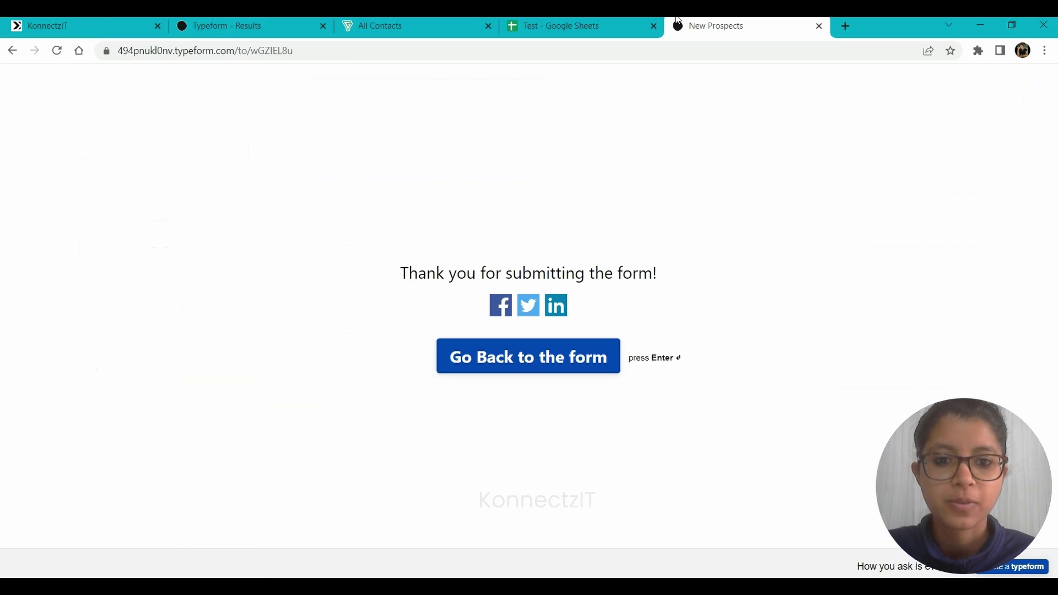
# Restart the New Prospects form, autofill the first name, and type the last name.
pyautogui.click(533, 352)
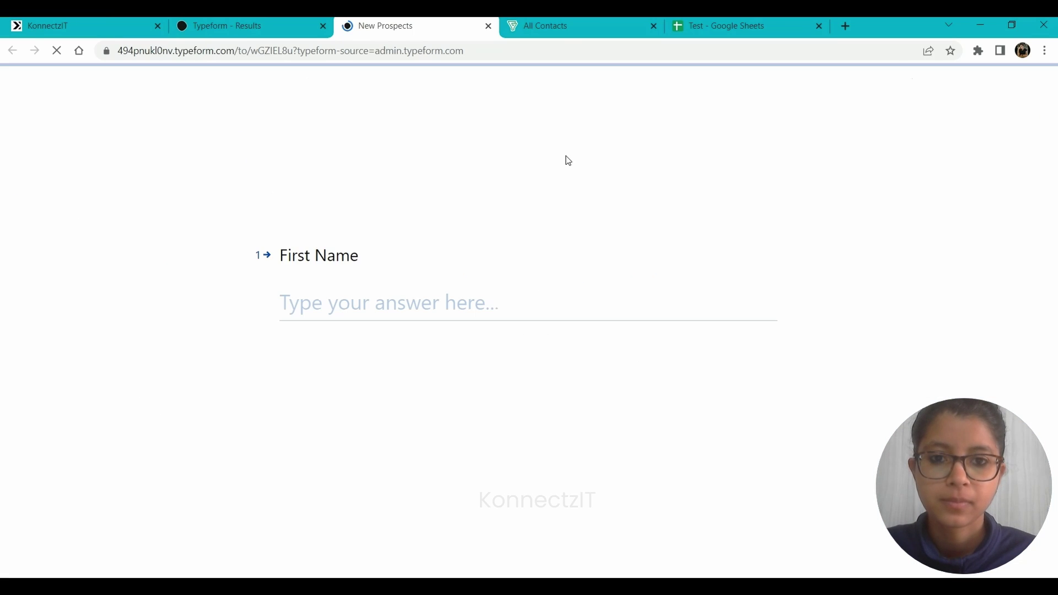
pyautogui.click(341, 310)
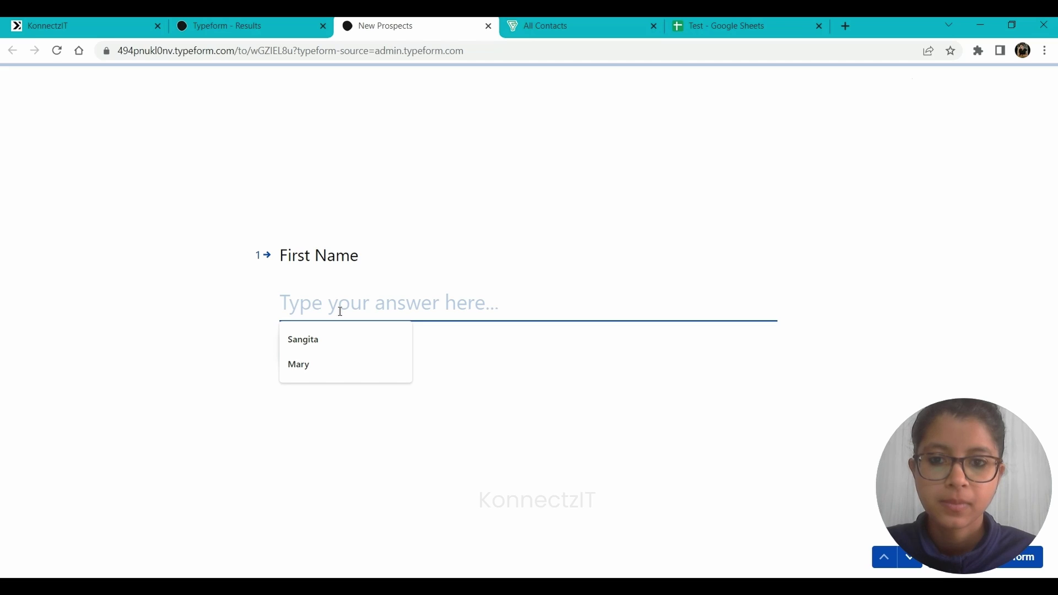
pyautogui.press('Down')
# Fill in the email and phone number answers from the browser's suggestions.
pyautogui.press('Down')
pyautogui.press('Return')
pyautogui.click(301, 344)
pyautogui.press('Return')
pyautogui.press('Down')
pyautogui.press('Return')
pyautogui.click(300, 345)
pyautogui.click(363, 301)
pyautogui.click(355, 339)
pyautogui.press('Return')
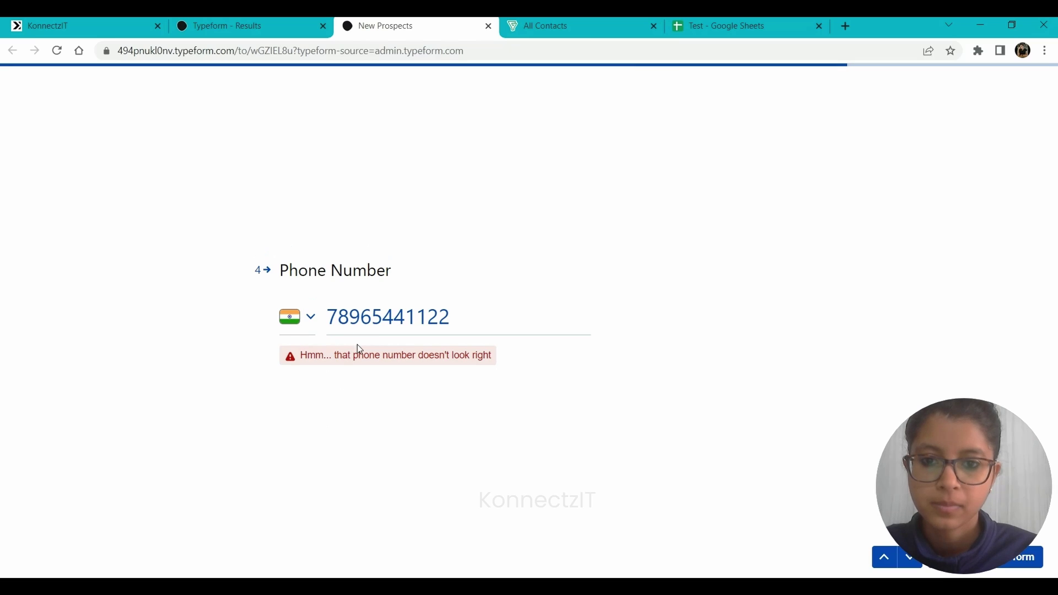
# Remove the extra phone digit, enter company 'KonnectzIT', submit, and view the Bigin contacts.
pyautogui.press('BackSpace')
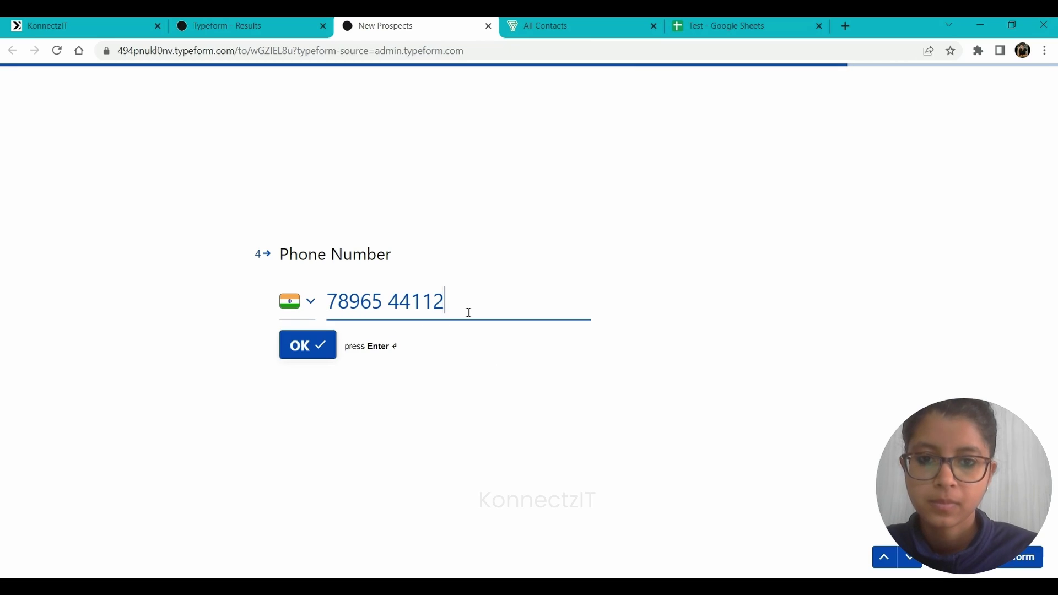
pyautogui.click(300, 345)
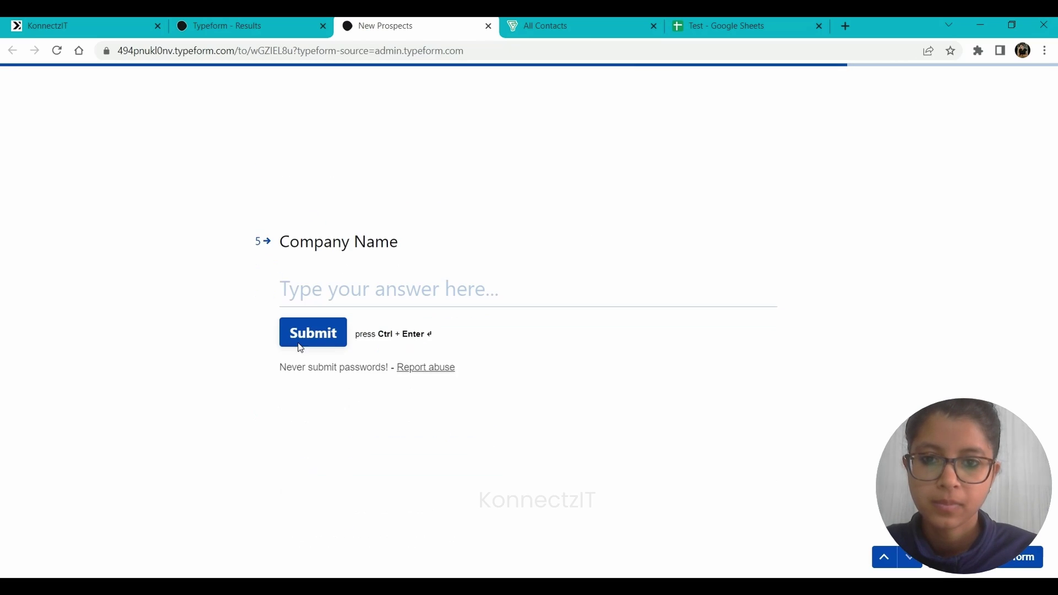
pyautogui.write('KonnectzIT')
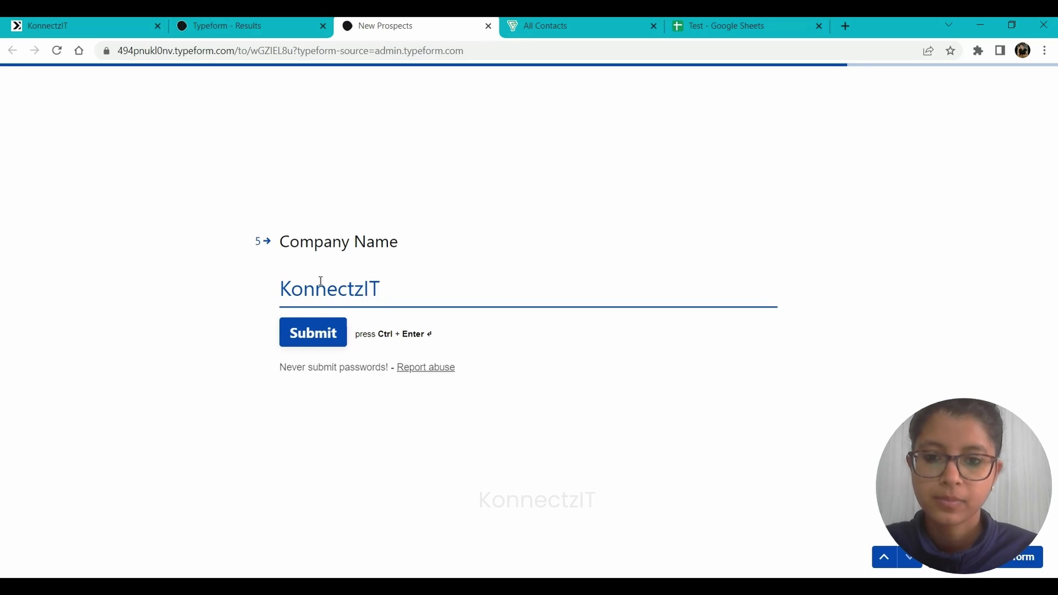
pyautogui.click(301, 336)
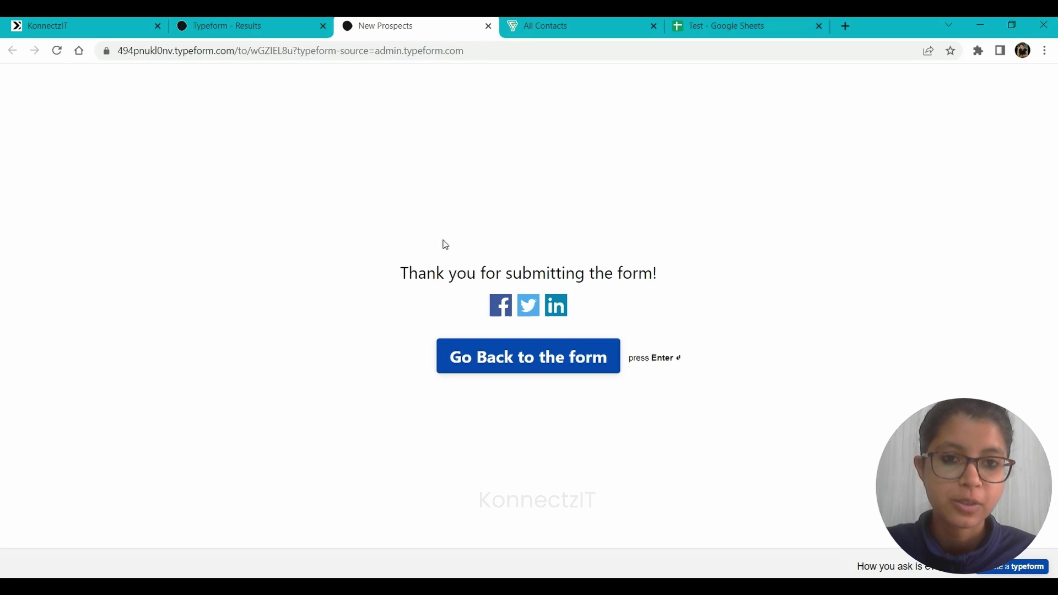
pyautogui.click(573, 24)
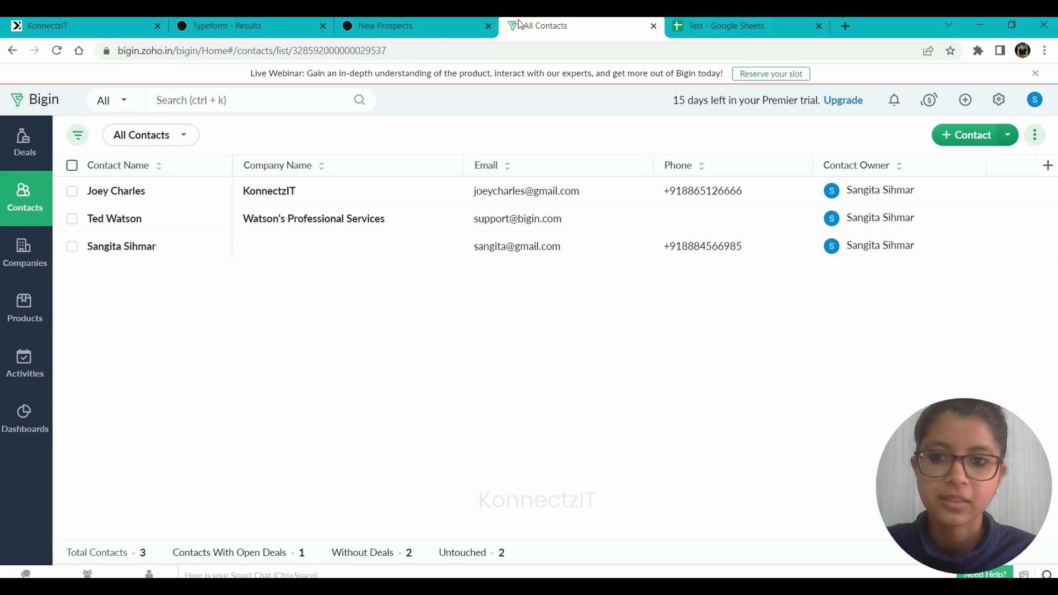
# Reload Bigin contacts to show the fourth KonnectzIT contact, then check the Test sheet's new row.
pyautogui.click(57, 50)
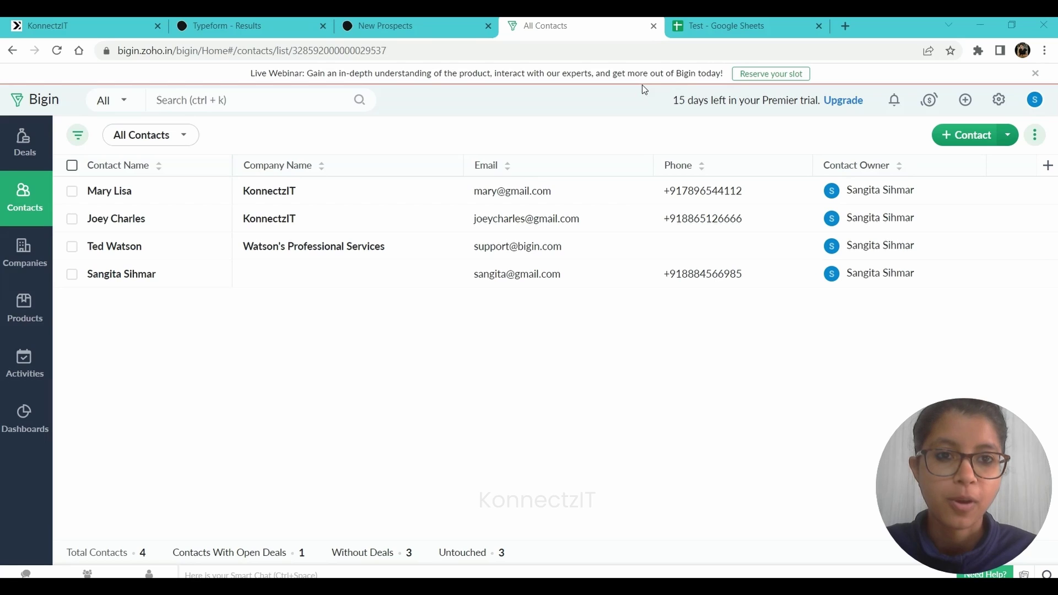
pyautogui.click(744, 20)
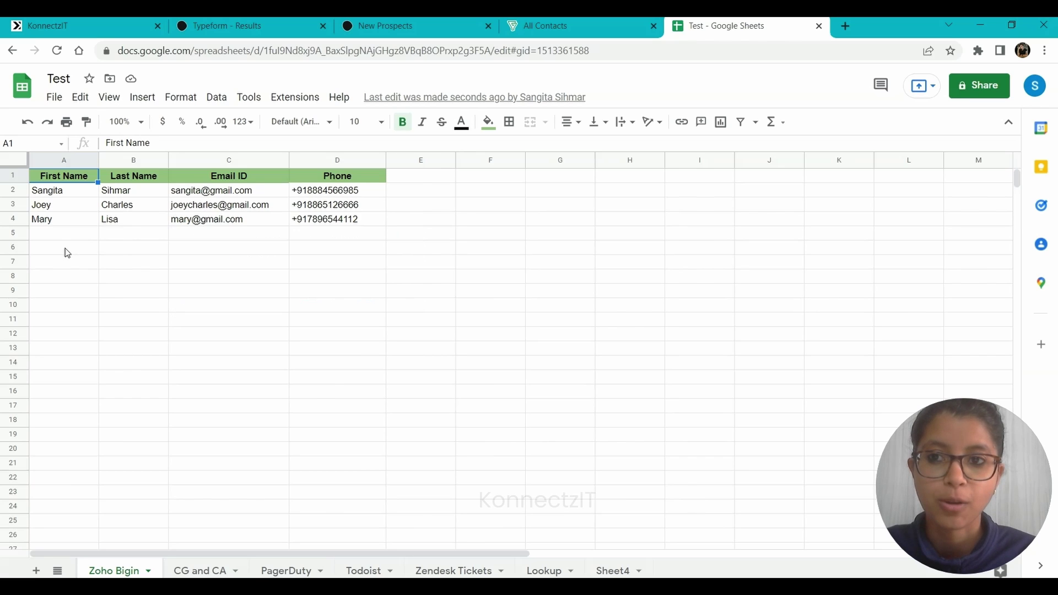
# Return to the KonnectzIT editor and collapse the apps sidebar to show all three flow steps.
pyautogui.click(111, 20)
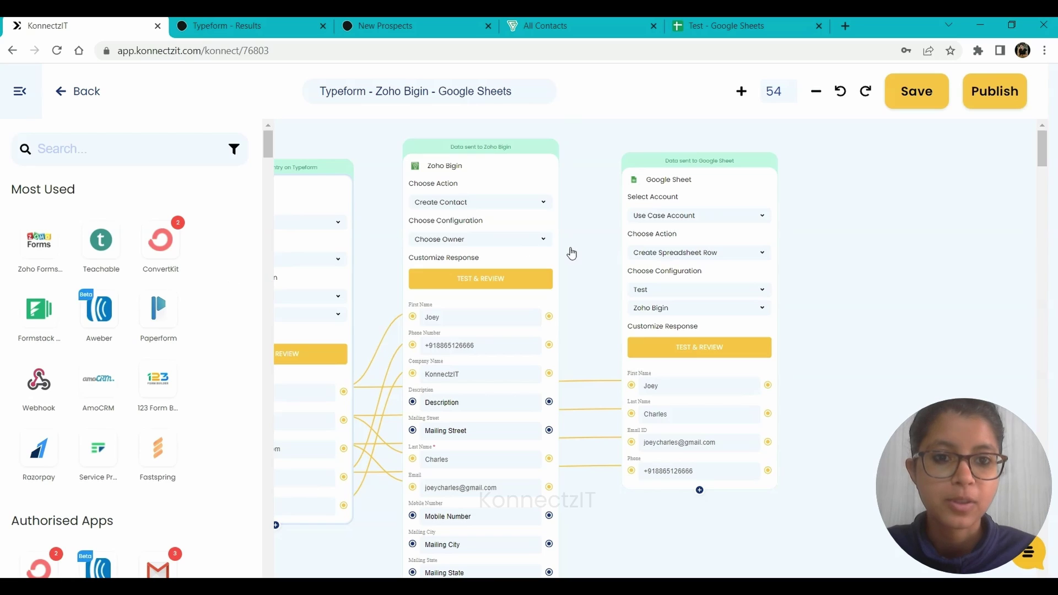
pyautogui.click(744, 265)
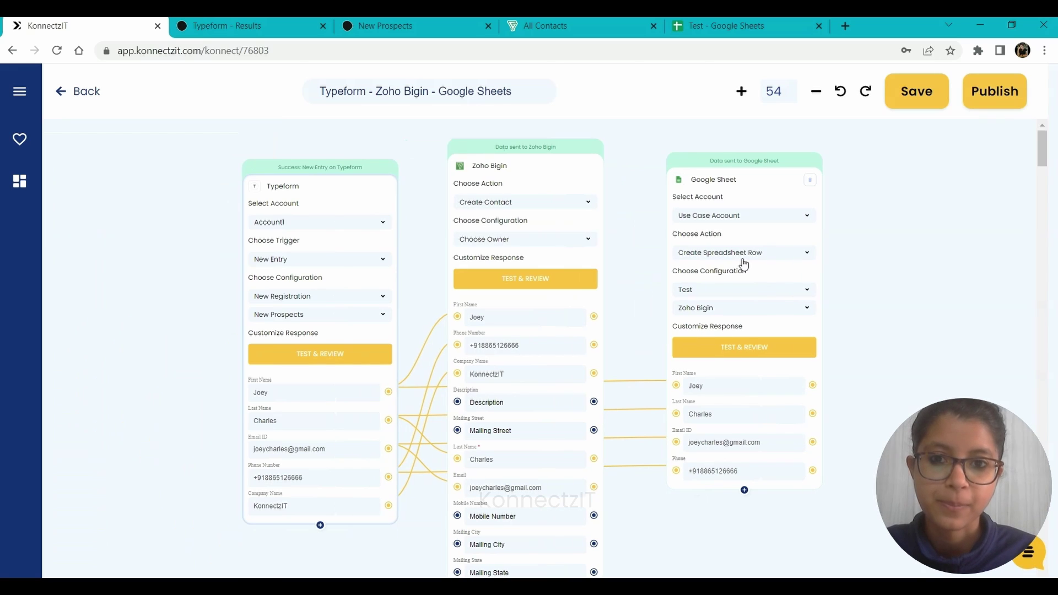